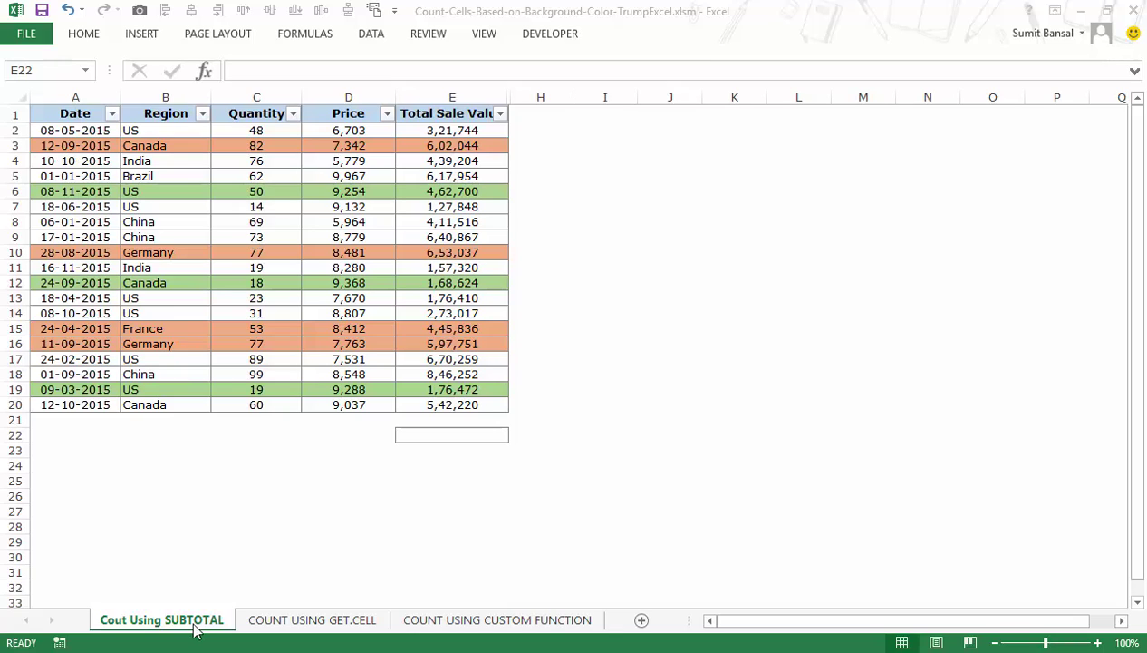
Step: Start a SUBTOTAL formula in cell E22 with function number 102 (COUNT)
{"action": "left_click", "coordinate": [444, 443]}
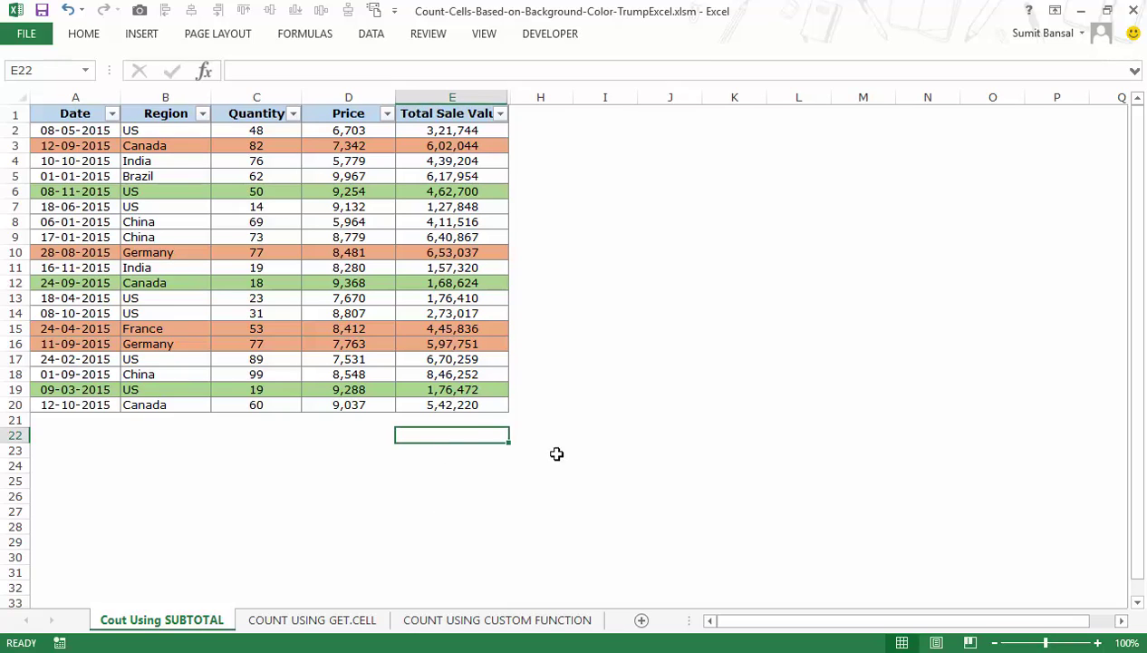
{"action": "type", "text": "=subtot"}
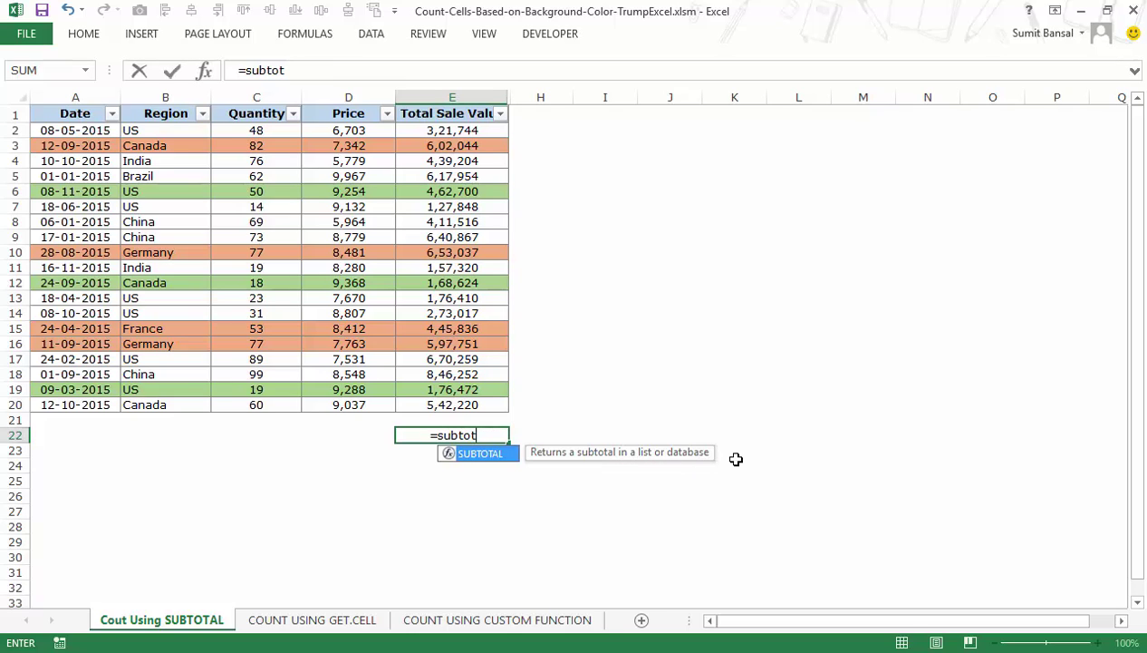
{"action": "key", "text": "Tab"}
{"action": "mouse_move", "coordinate": [597, 490]}
{"action": "left_mouse_down"}
{"action": "mouse_move", "coordinate": [605, 580]}
{"action": "mouse_move", "coordinate": [605, 494]}
{"action": "left_mouse_up"}
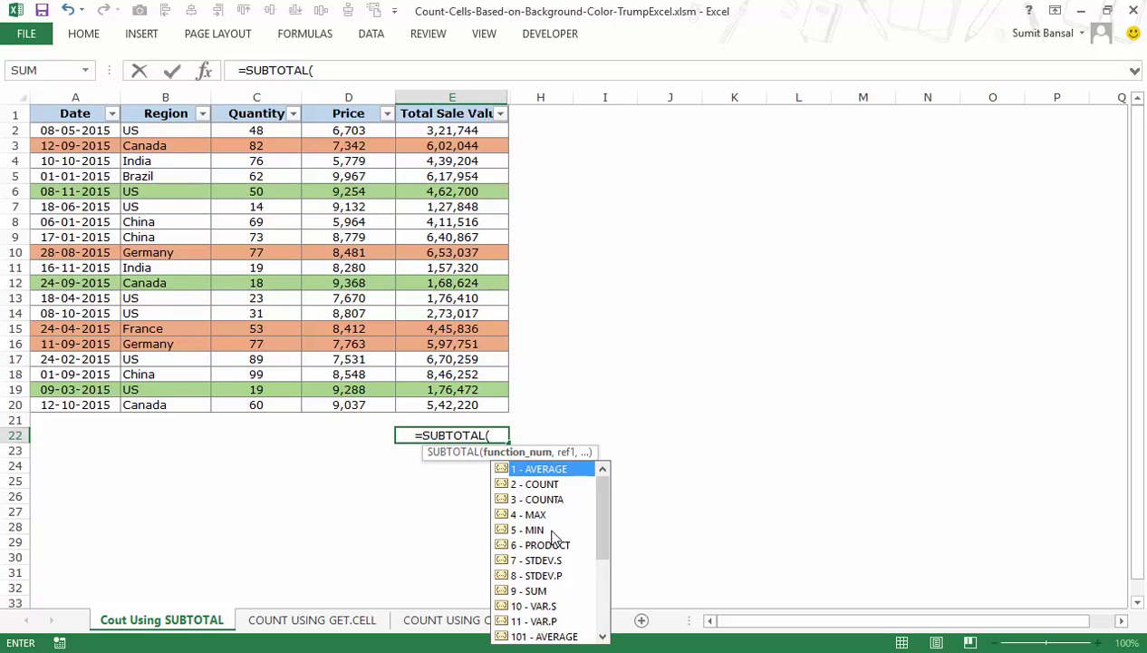
{"action": "mouse_move", "coordinate": [605, 512]}
{"action": "left_mouse_down"}
{"action": "mouse_move", "coordinate": [605, 601]}
{"action": "mouse_move", "coordinate": [604, 530]}
{"action": "left_mouse_up"}
{"action": "mouse_move", "coordinate": [603, 525]}
{"action": "left_mouse_down"}
{"action": "mouse_move", "coordinate": [604, 617]}
{"action": "mouse_move", "coordinate": [605, 503]}
{"action": "left_mouse_up"}
{"action": "left_click_drag", "start_coordinate": [603, 509], "coordinate": [595, 557]}
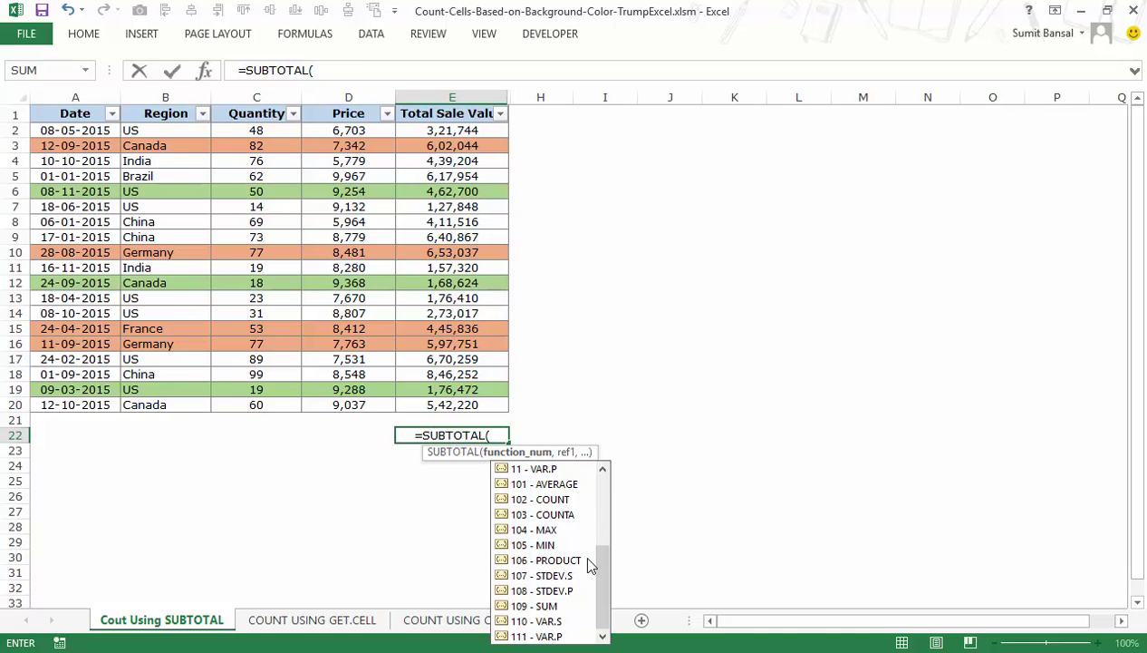
{"action": "double_click", "coordinate": [546, 500]}
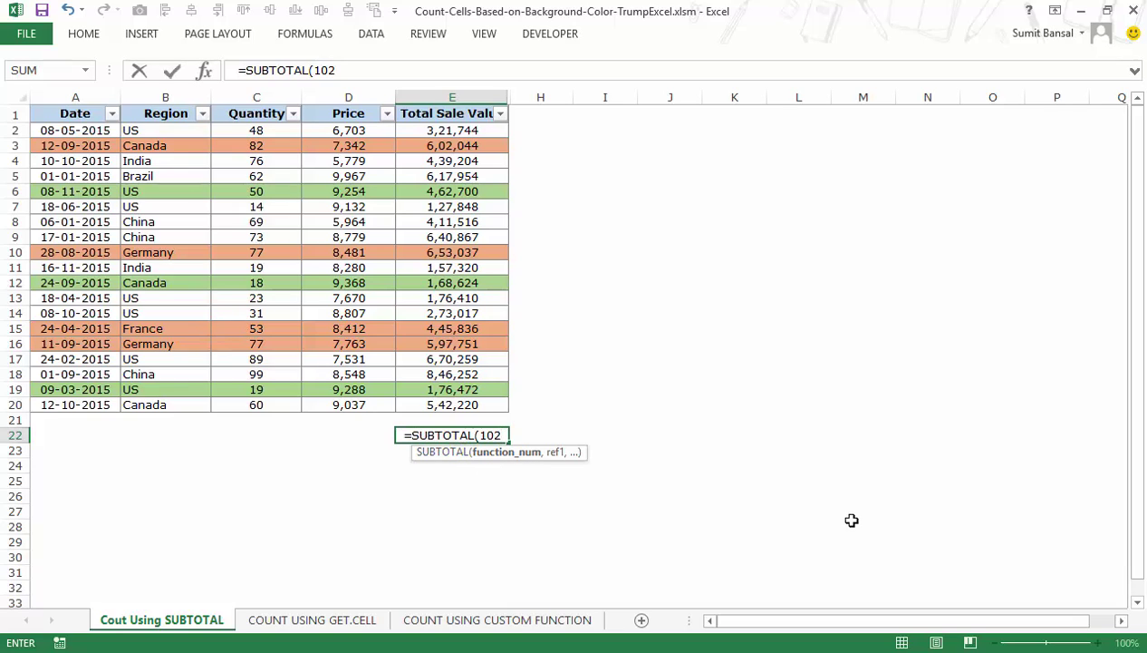
Step: Complete the SUBTOTAL formula with the absolute range $E$2:$E$20 as its reference and enter it
{"action": "type", "text": ","}
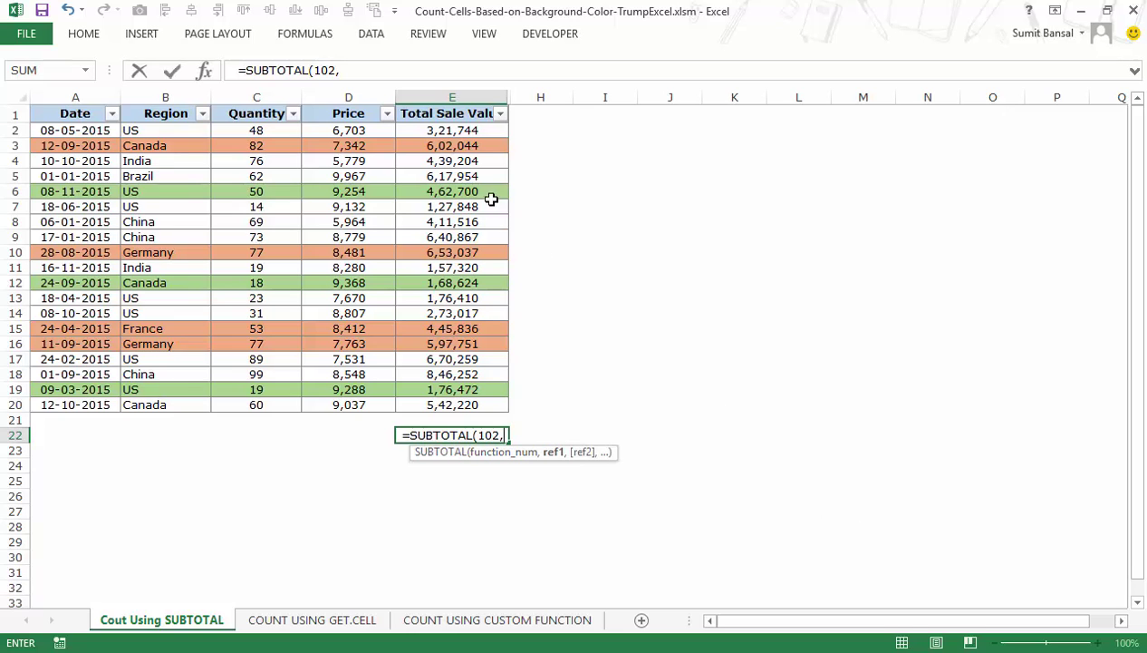
{"action": "left_click_drag", "start_coordinate": [459, 132], "coordinate": [465, 405]}
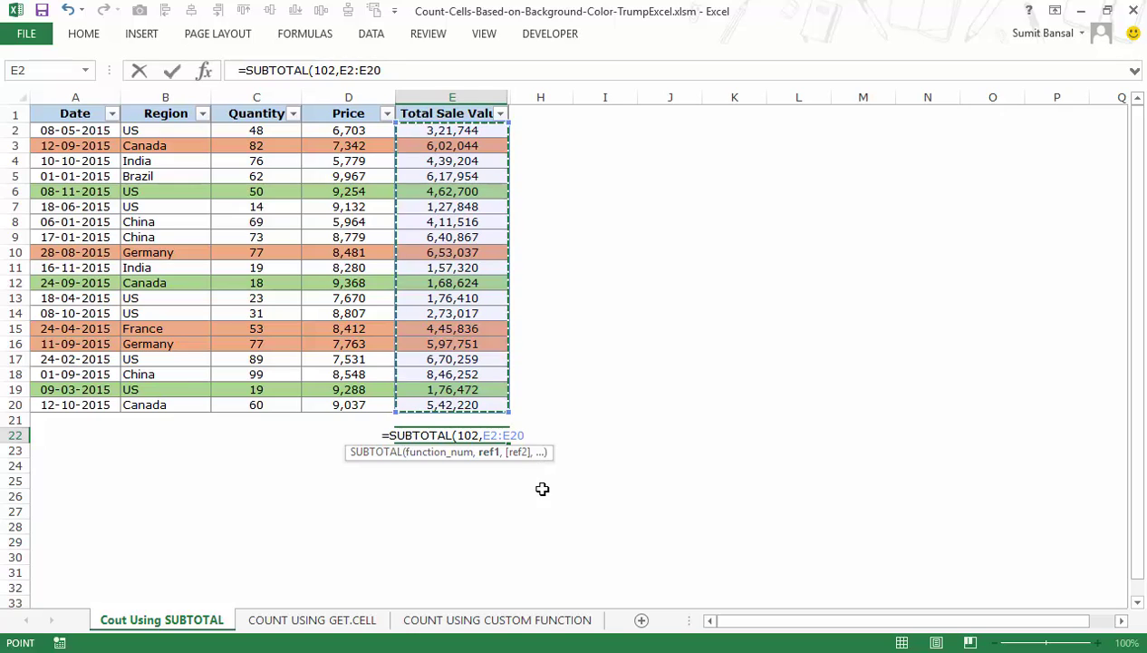
{"action": "key", "text": "F4"}
{"action": "type", "text": ")"}
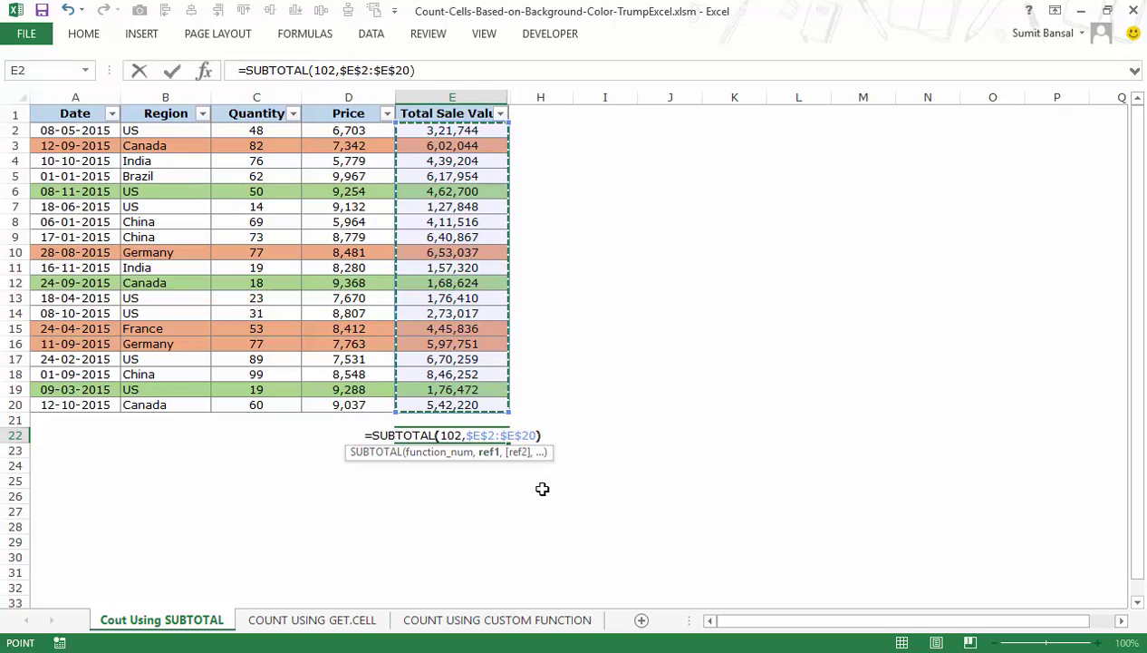
{"action": "key", "text": "Return"}
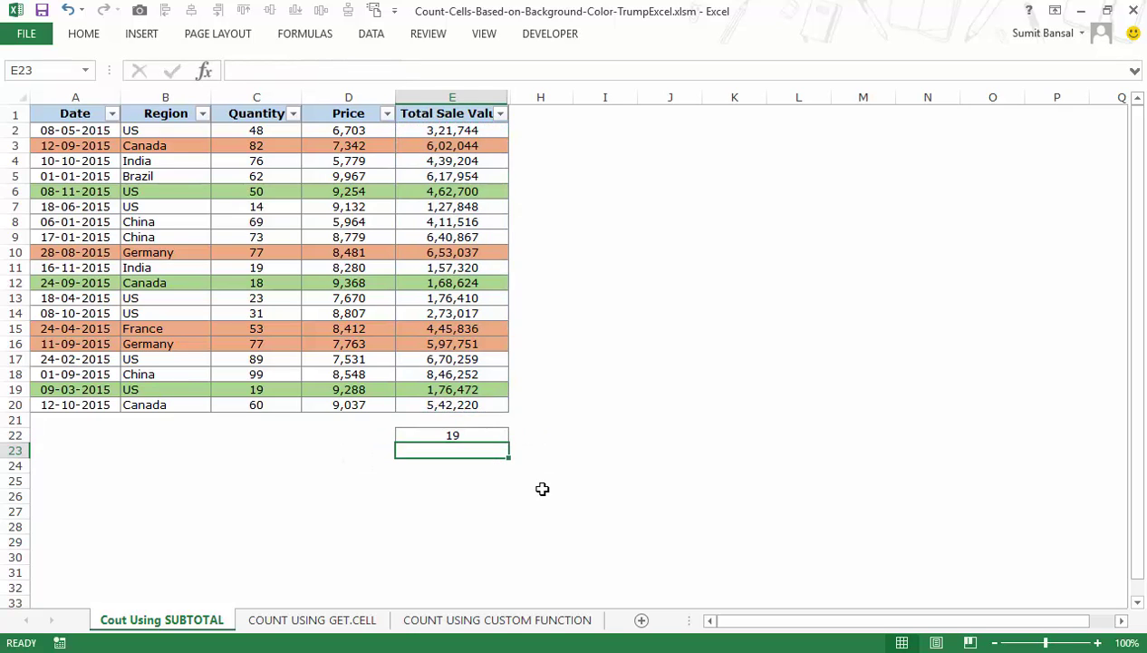
{"action": "key", "text": "Up"}
{"action": "left_click", "coordinate": [437, 129]}
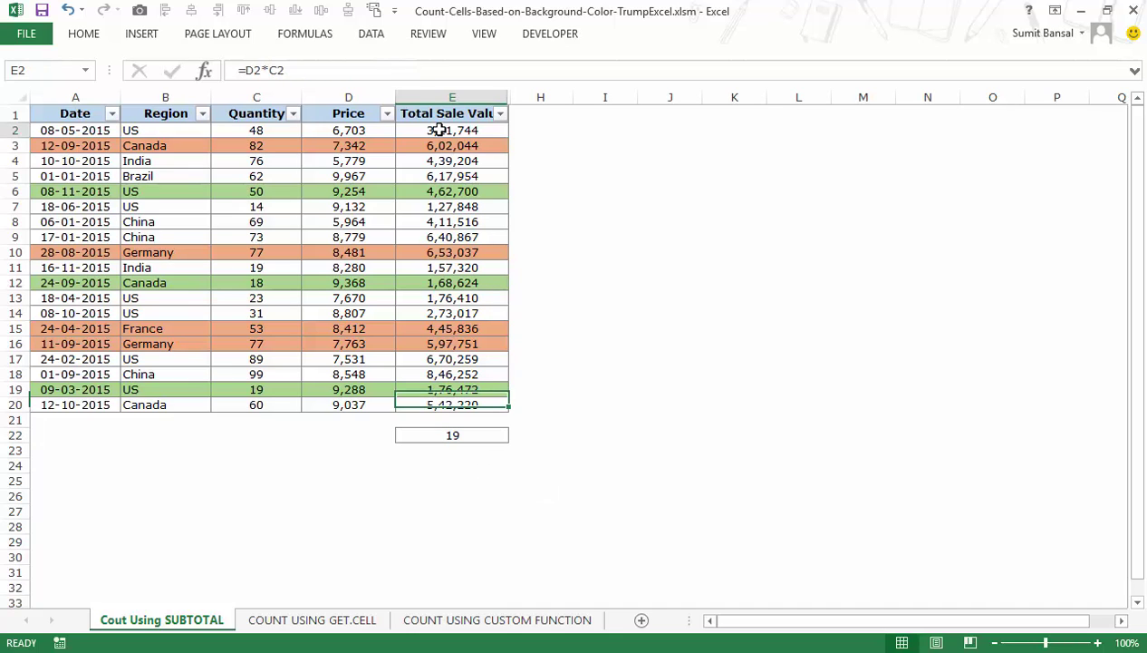
{"action": "left_click_drag", "start_coordinate": [439, 130], "coordinate": [456, 404]}
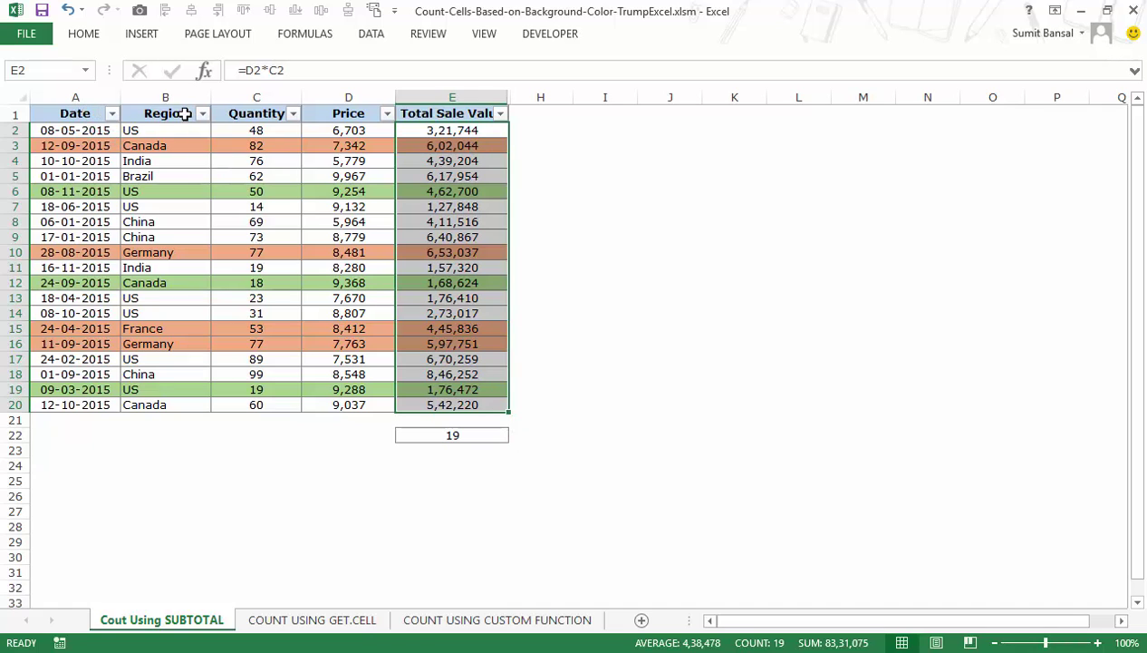
{"action": "left_click", "coordinate": [634, 234]}
Step: Filter the Total Sale Value column by the orange cell color and select the SUBTOTAL cell E22
{"action": "left_click_drag", "start_coordinate": [49, 113], "coordinate": [462, 116]}
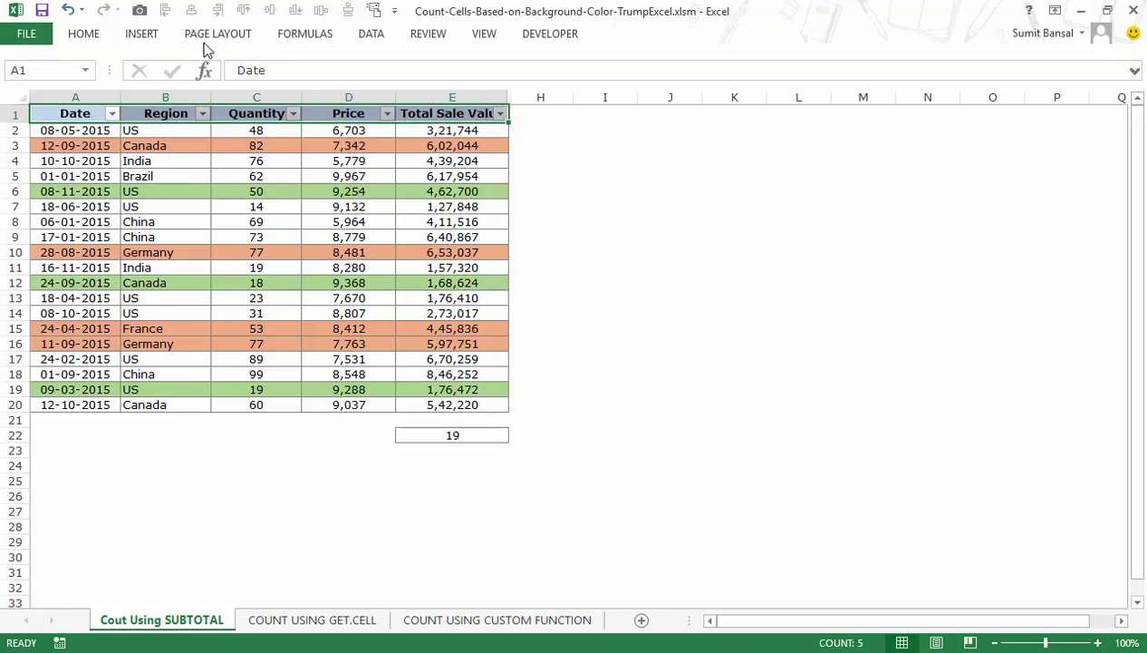
{"action": "left_click", "coordinate": [371, 33]}
{"action": "left_click", "coordinate": [501, 114]}
{"action": "mouse_move", "coordinate": [390, 231]}
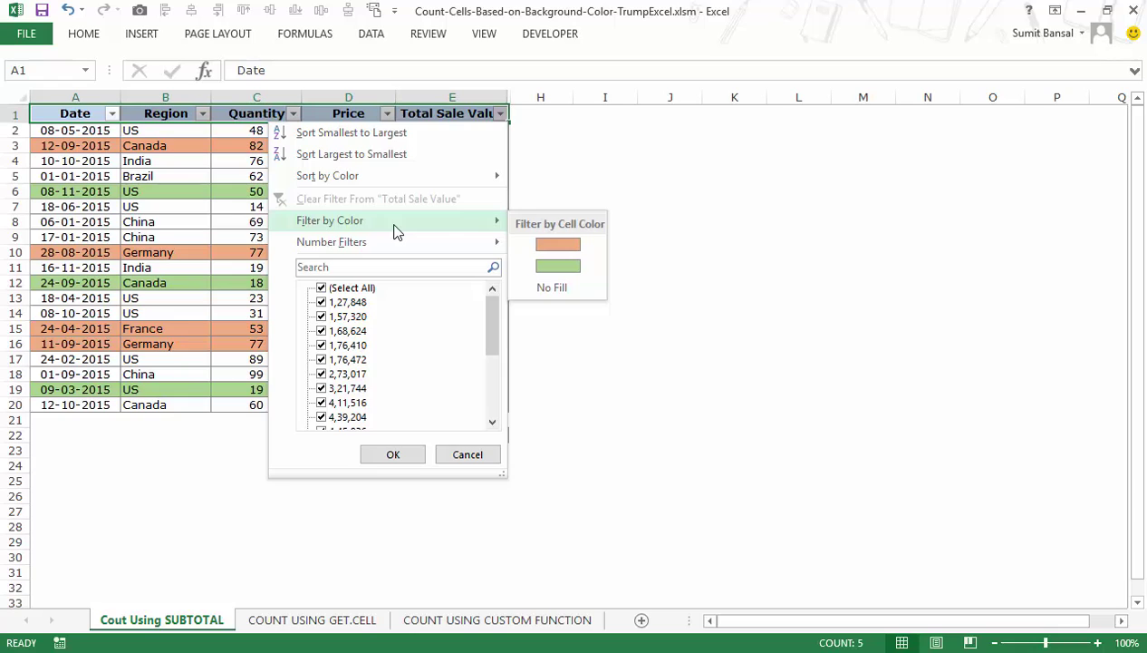
{"action": "left_click", "coordinate": [555, 245]}
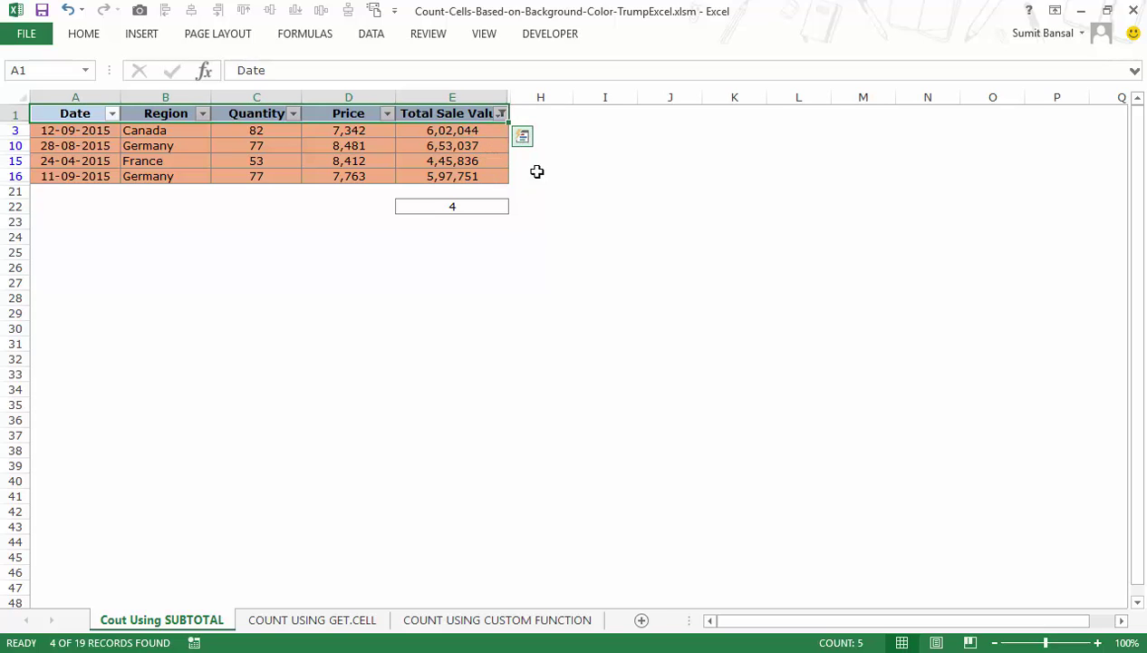
{"action": "left_click", "coordinate": [499, 208]}
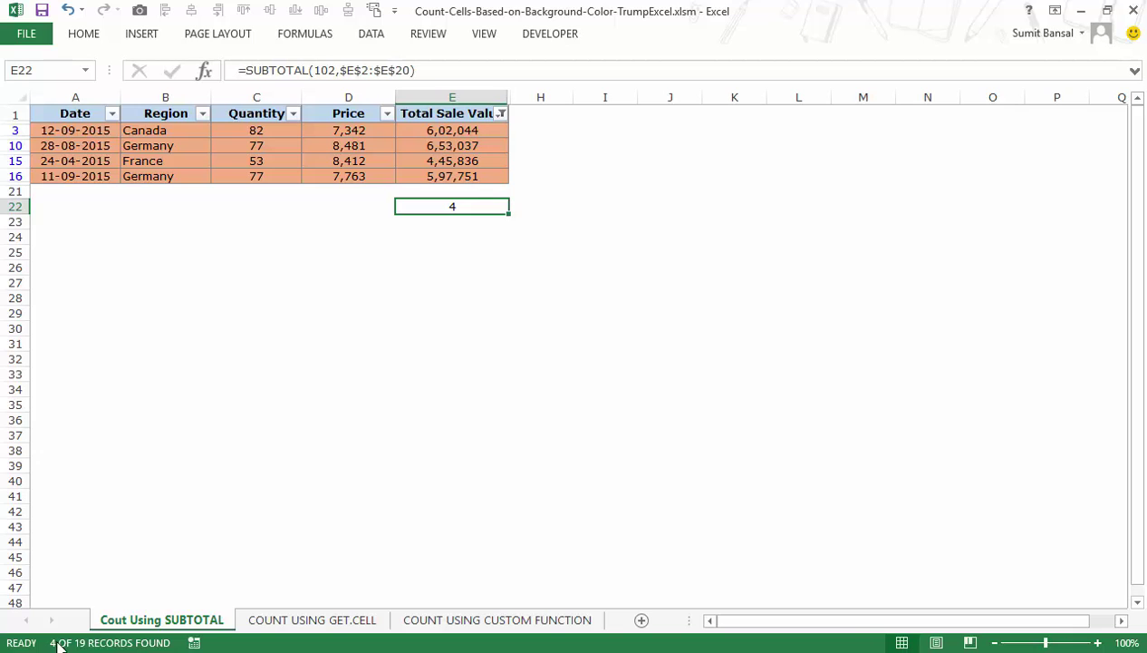
Step: Change the Total Sale Value filter to the green cell color and select the SUBTOTAL cell E22
{"action": "left_click", "coordinate": [501, 113]}
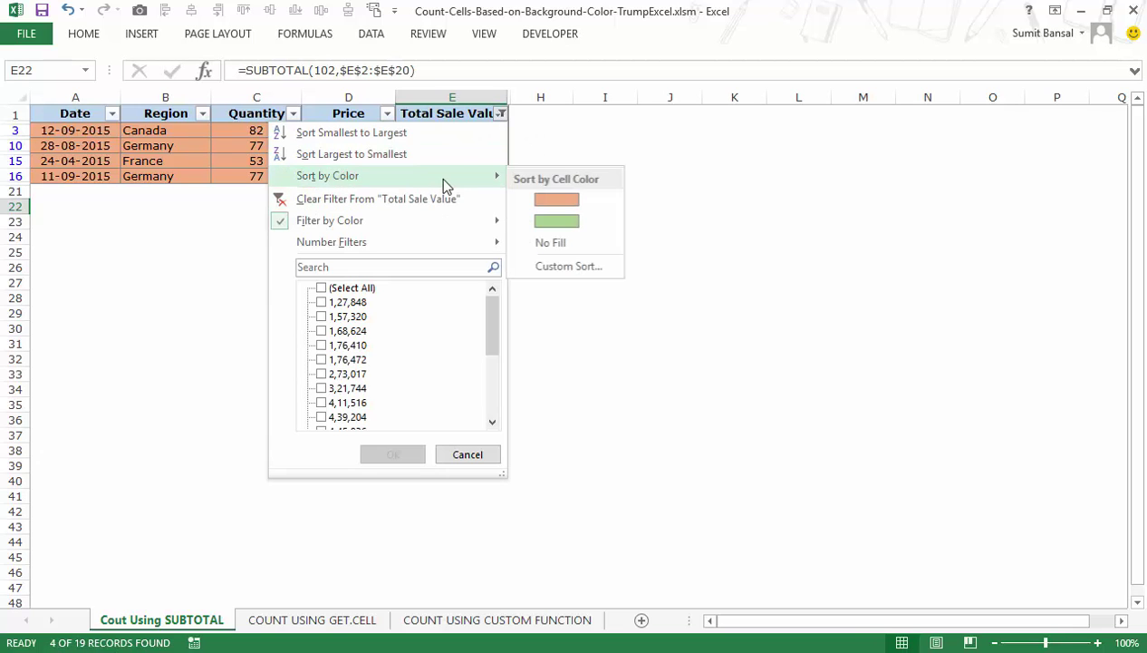
{"action": "mouse_move", "coordinate": [439, 223]}
{"action": "left_click", "coordinate": [558, 266]}
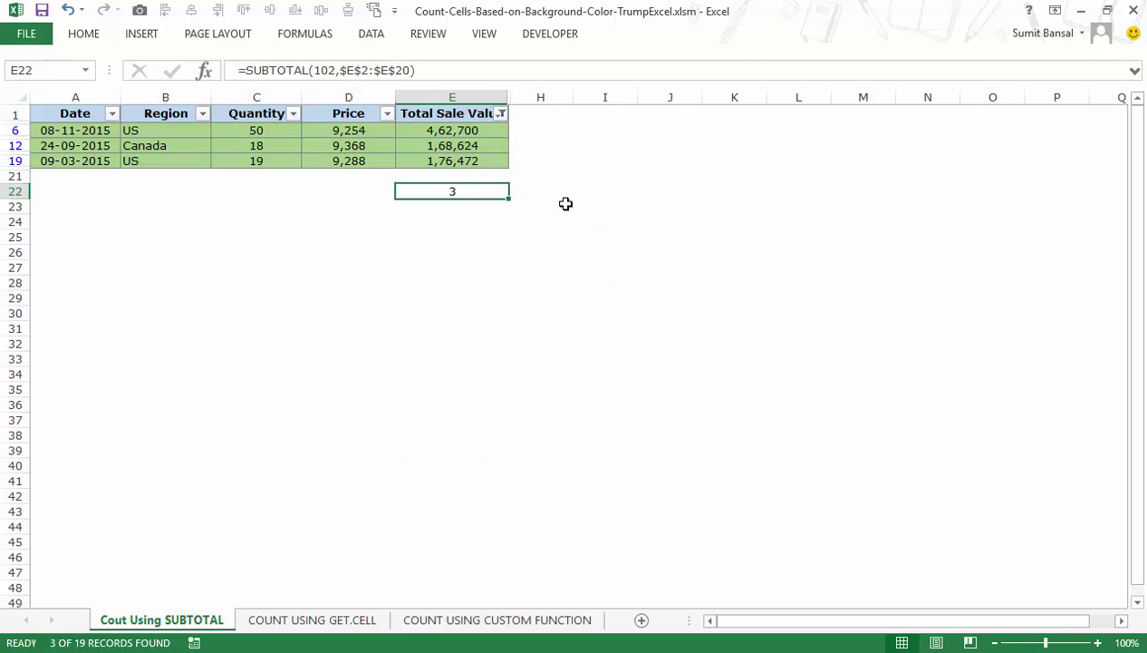
{"action": "left_click", "coordinate": [474, 191]}
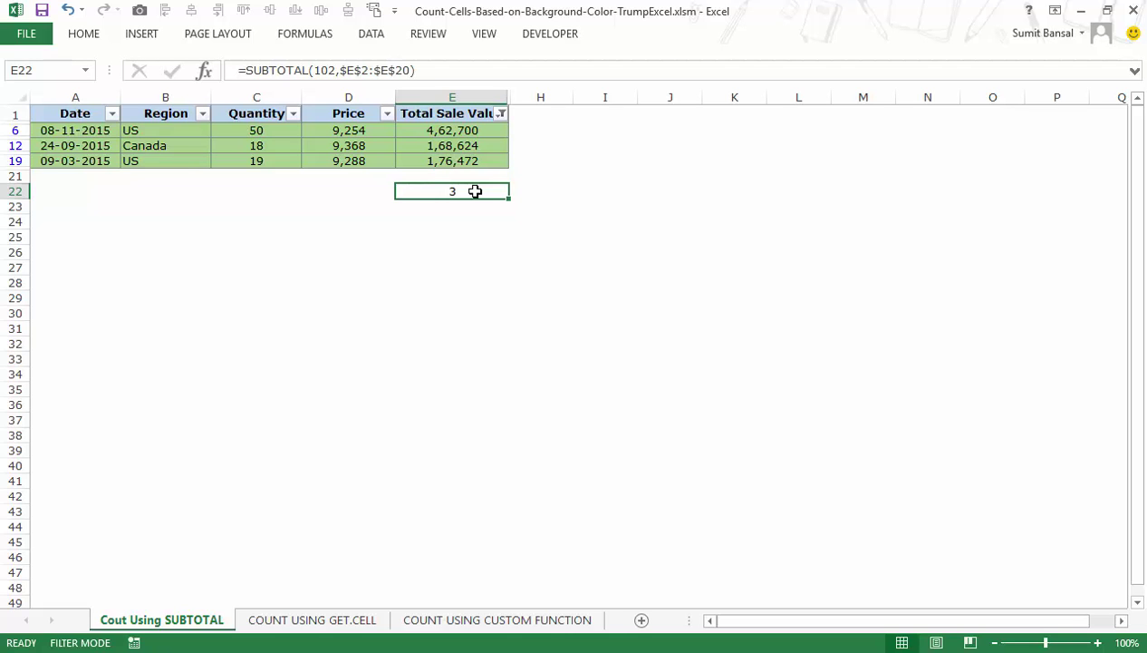
Step: Switch to the COUNT USING GET.CELL sheet
{"action": "left_click", "coordinate": [332, 621]}
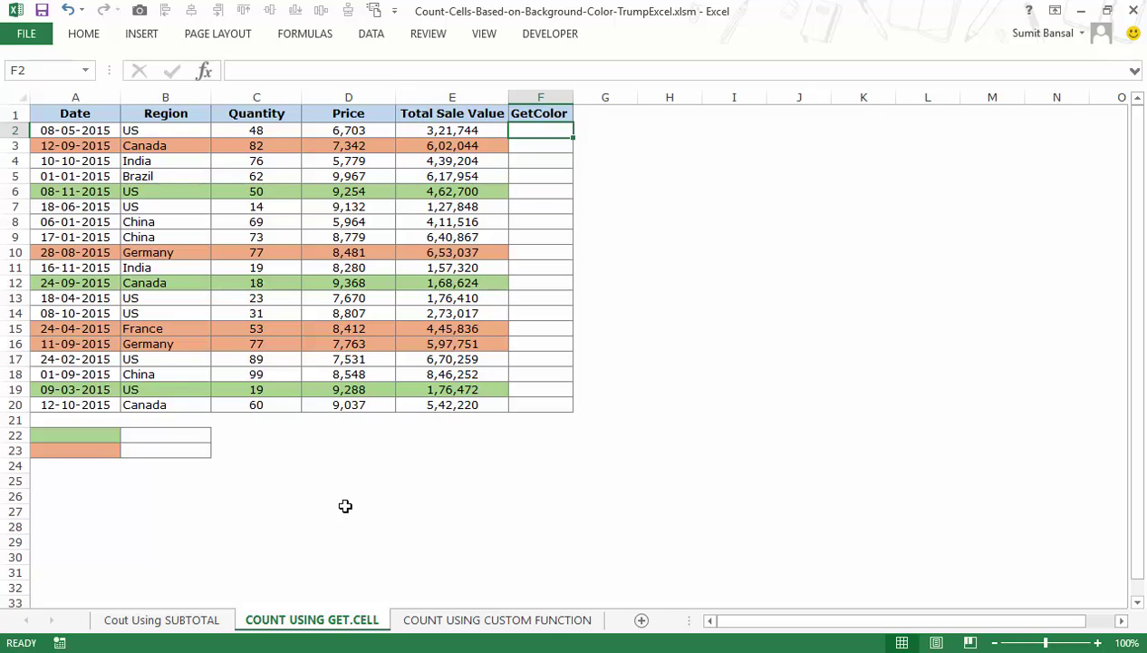
{"action": "left_click", "coordinate": [317, 437]}
{"action": "type", "text": "="}
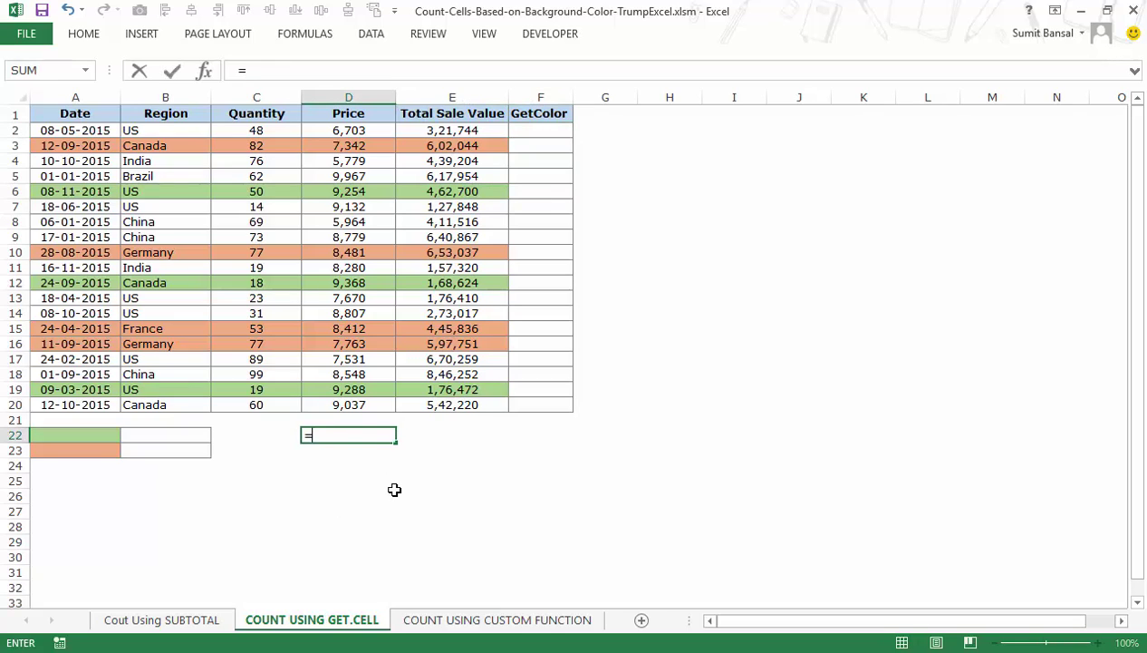
{"action": "type", "text": "get.ce"}
{"action": "key", "text": "BackSpace"}
{"action": "key", "text": "BackSpace"}
{"action": "key", "text": "BackSpace"}
{"action": "key", "text": "BackSpace"}
{"action": "key", "text": "BackSpace"}
{"action": "key", "text": "BackSpace"}
{"action": "key", "text": "BackSpace"}
{"action": "key", "text": "Escape"}
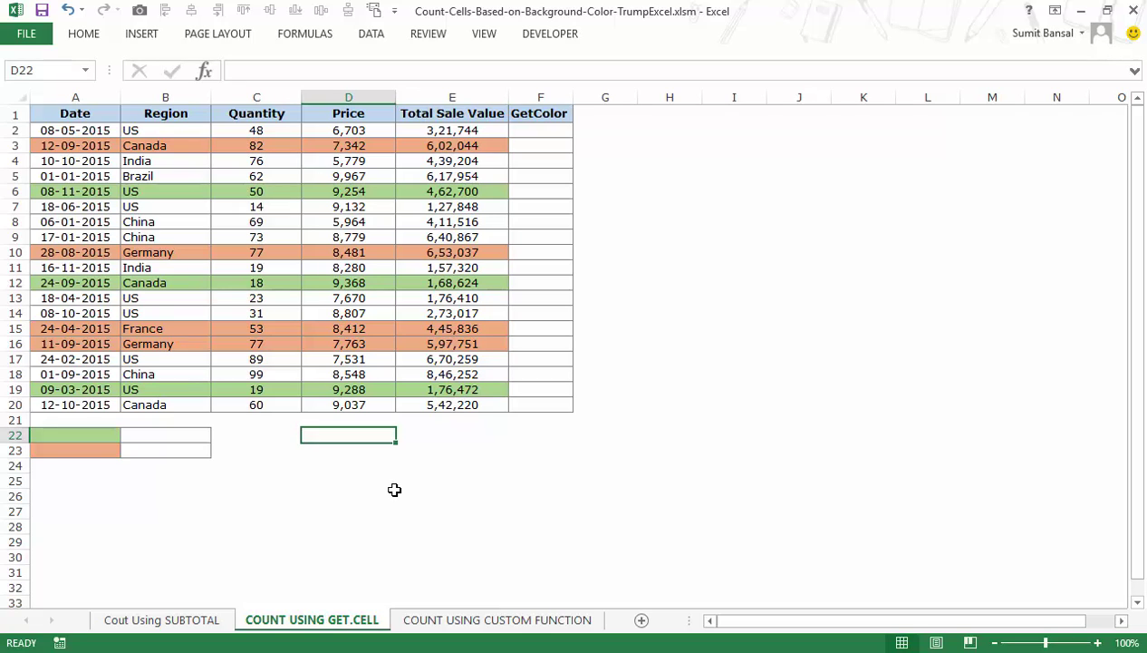
Step: Start a new defined name with workbook scope and name it GetColor
{"action": "left_click", "coordinate": [272, 444]}
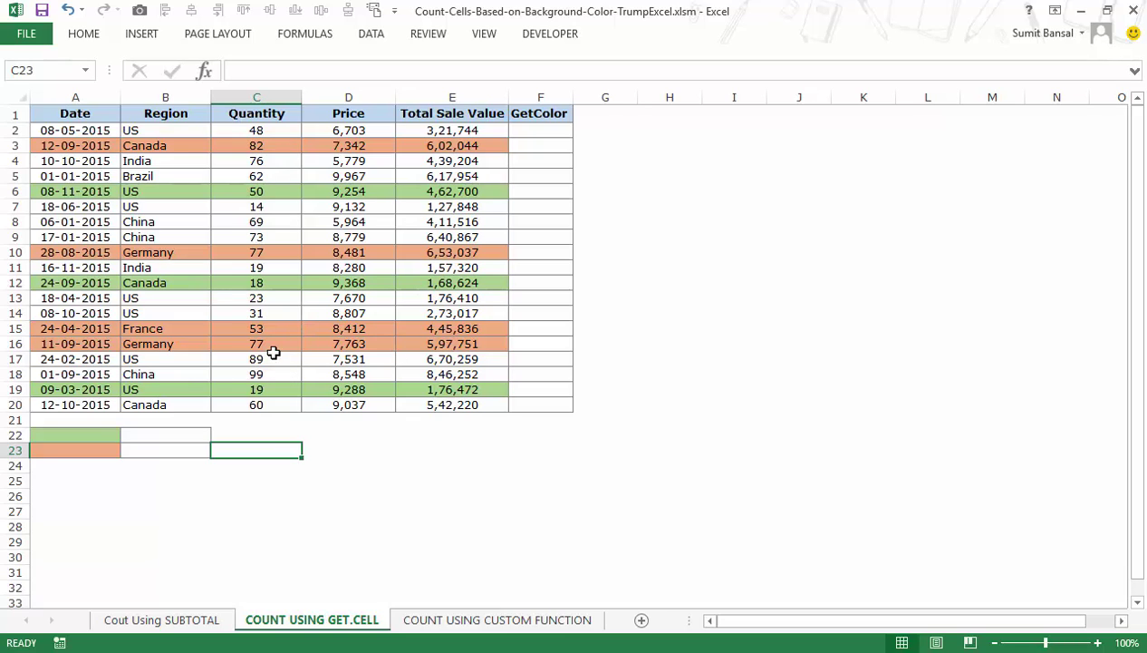
{"action": "left_click", "coordinate": [371, 33]}
{"action": "left_click", "coordinate": [306, 34]}
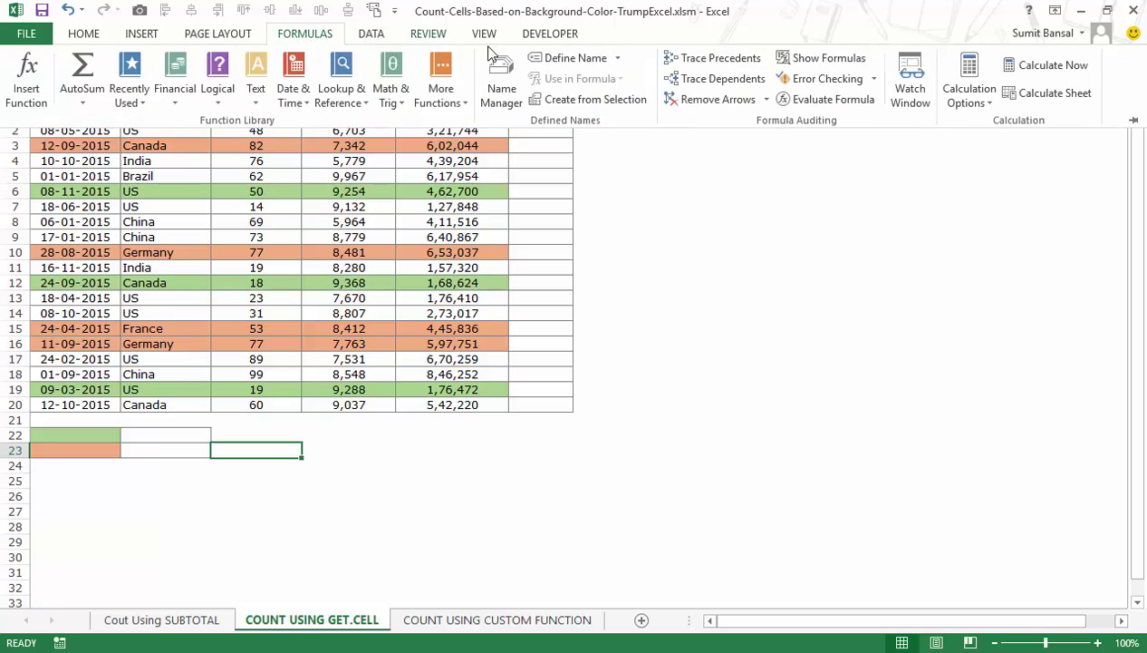
{"action": "left_click", "coordinate": [575, 59]}
{"action": "left_click_drag", "start_coordinate": [716, 166], "coordinate": [690, 169]}
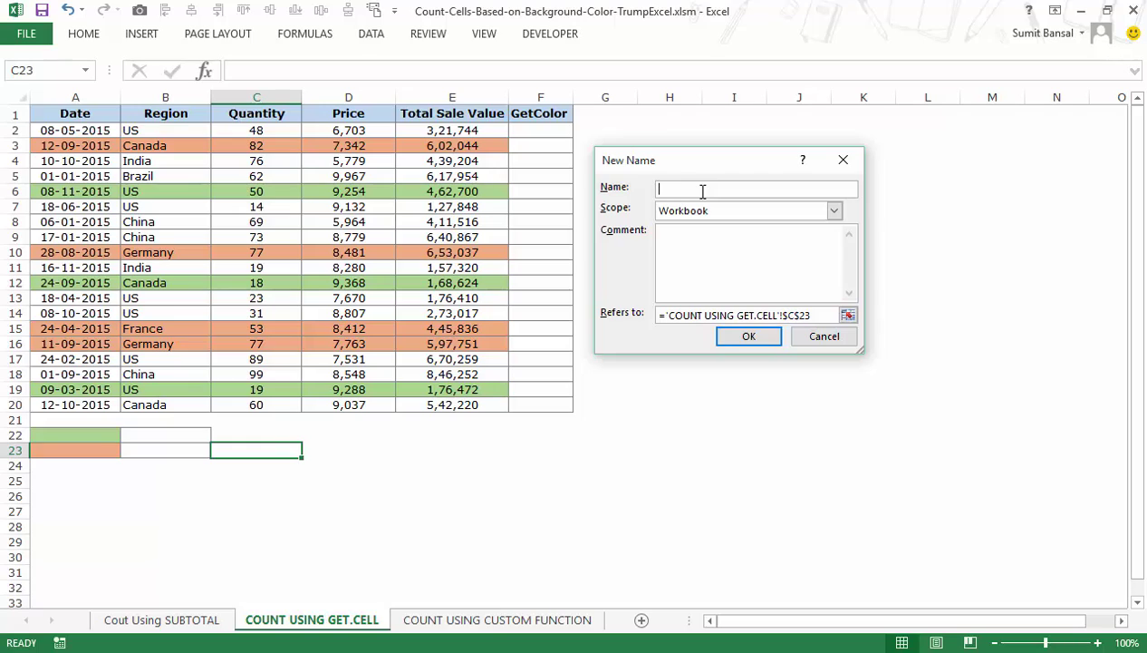
{"action": "type", "text": "GetColor"}
Step: Make the GetColor name refer to =GET.CELL(38,'COUNT USING GET.CELL'!$A2), with only the column absolute, and create it
{"action": "left_click_drag", "start_coordinate": [810, 315], "coordinate": [575, 316]}
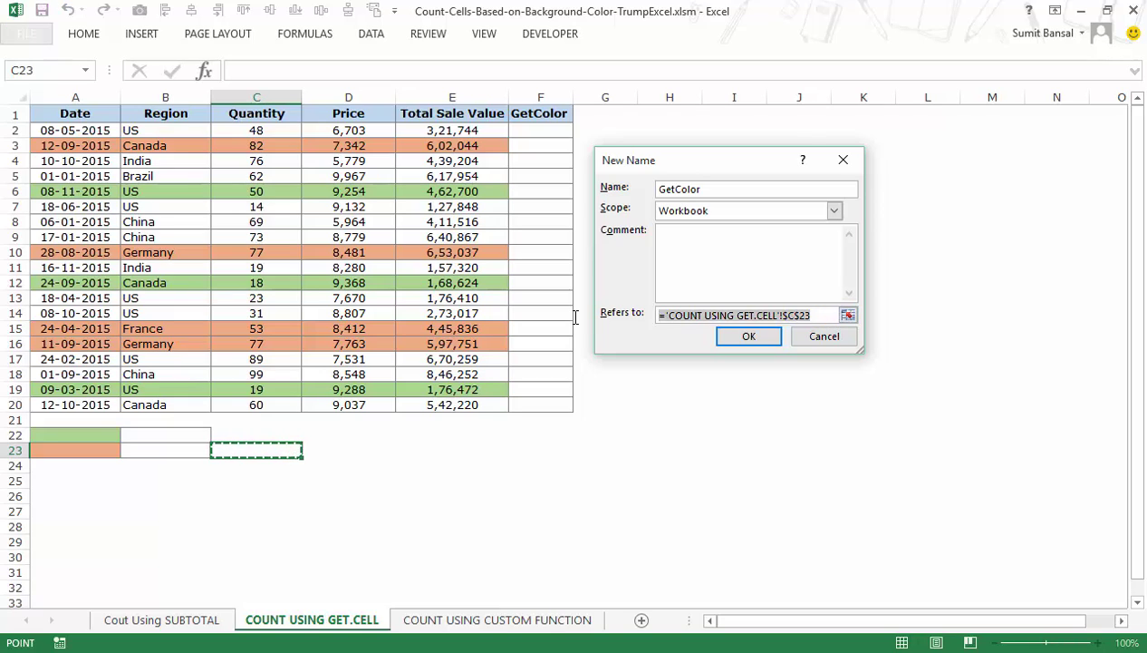
{"action": "type", "text": "=GET"}
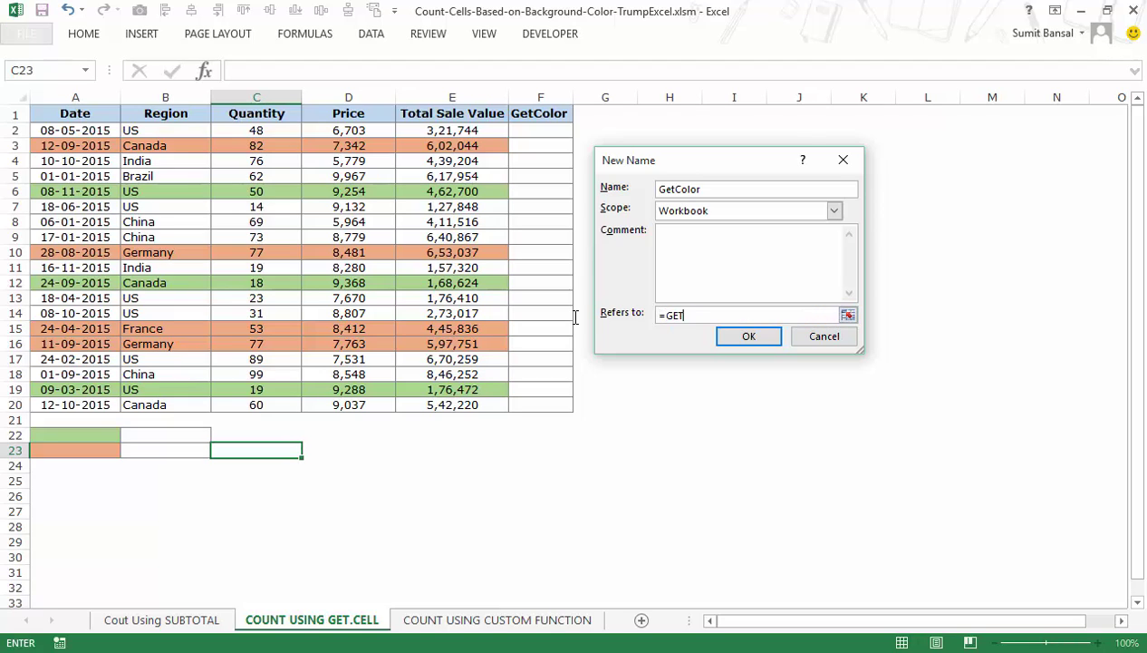
{"action": "type", "text": ".CELL("}
{"action": "type", "text": "38"}
{"action": "type", "text": ","}
{"action": "left_click", "coordinate": [68, 132]}
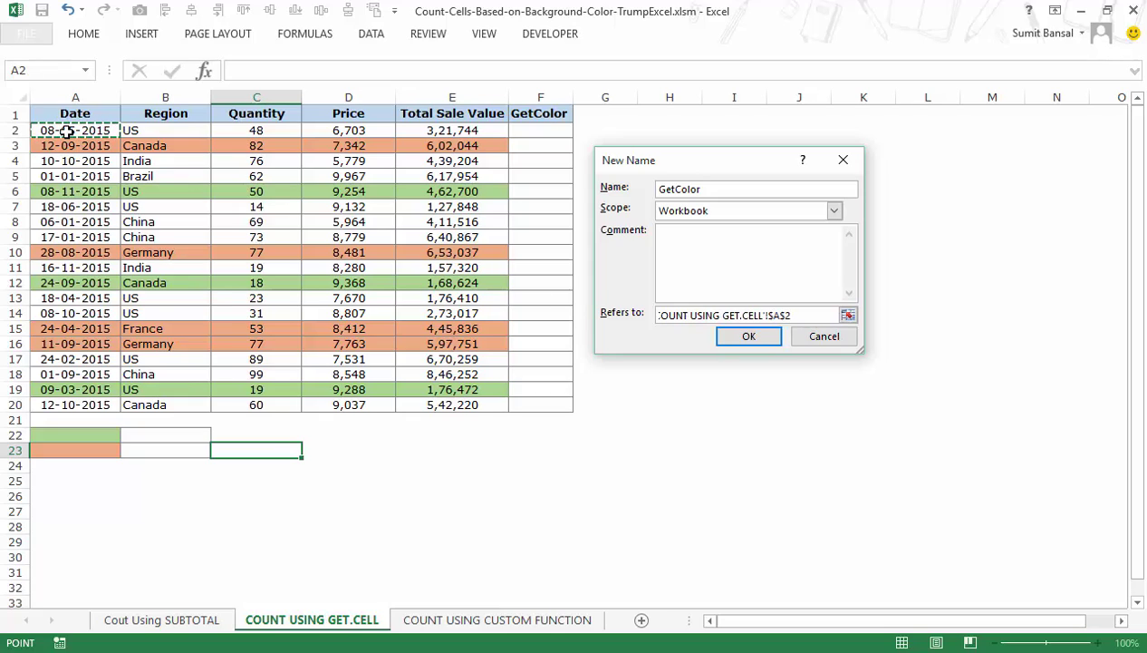
{"action": "key", "text": "F4"}
{"action": "key", "text": "F4"}
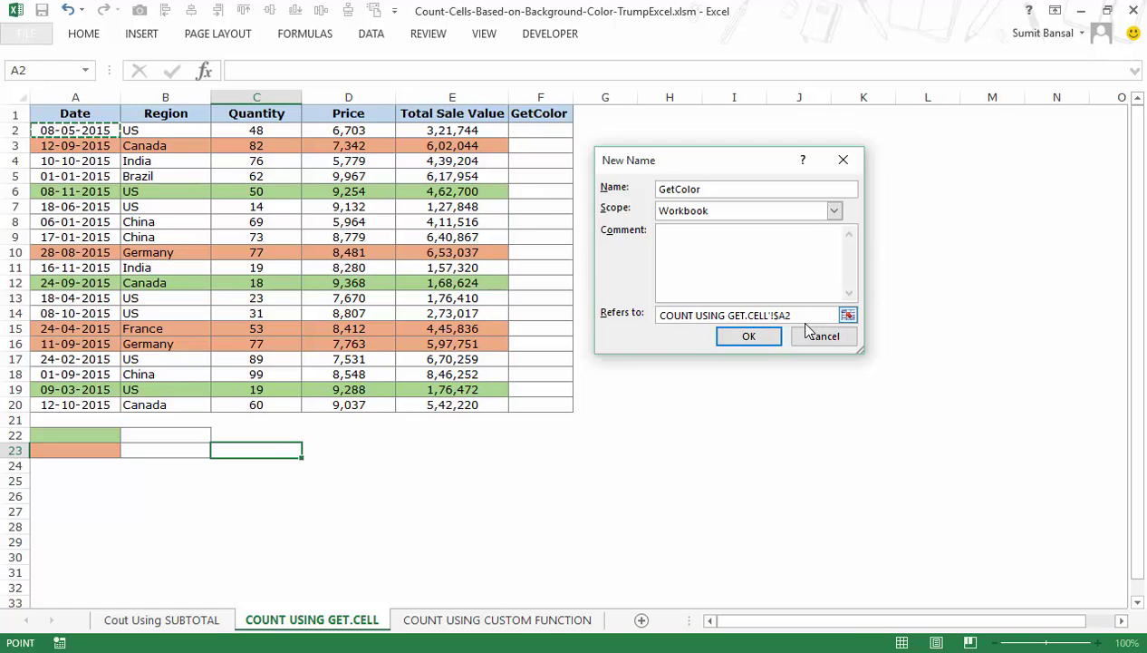
{"action": "type", "text": ")"}
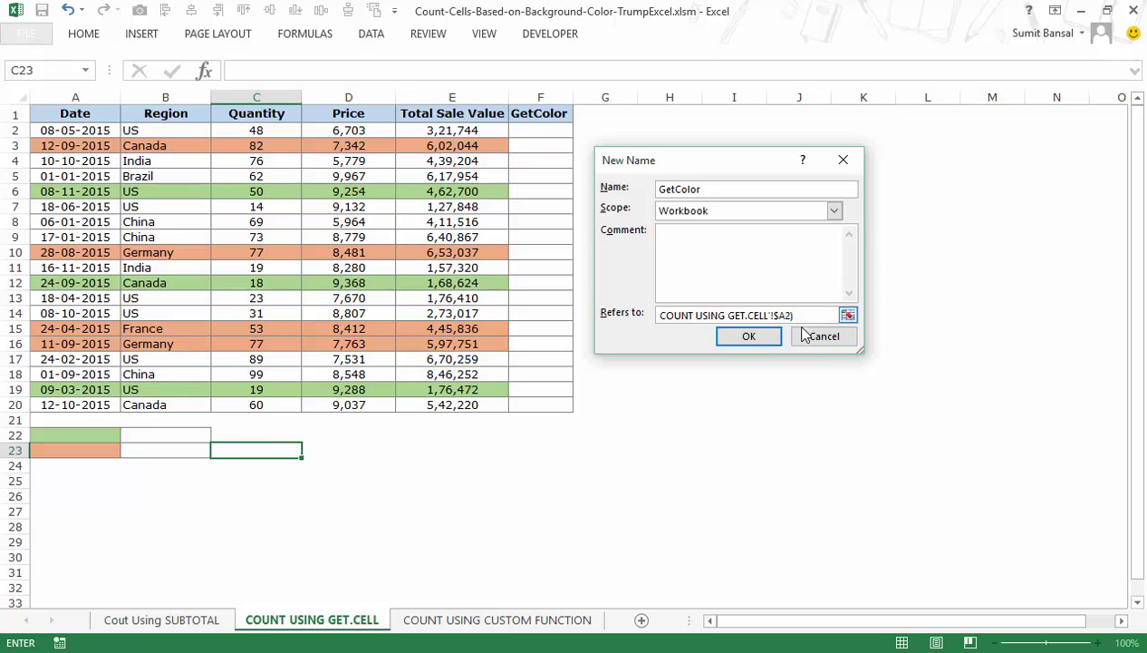
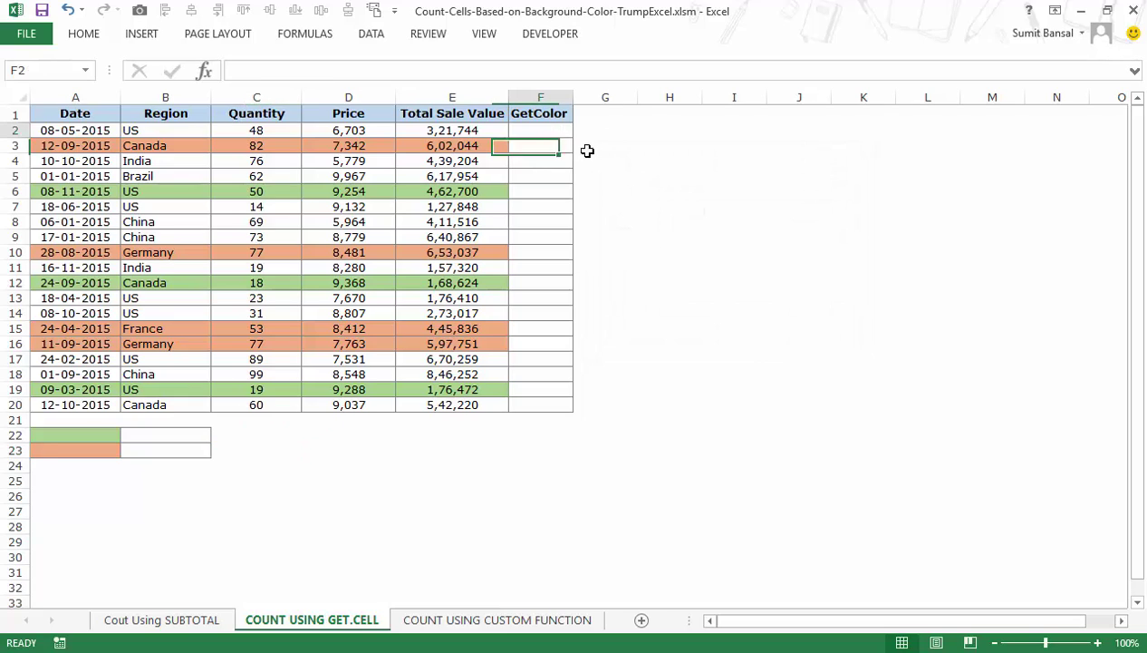
Step: Enter =GetColor in cell F2 and fill it down the GetColor column to F20
{"action": "type", "text": "=get"}
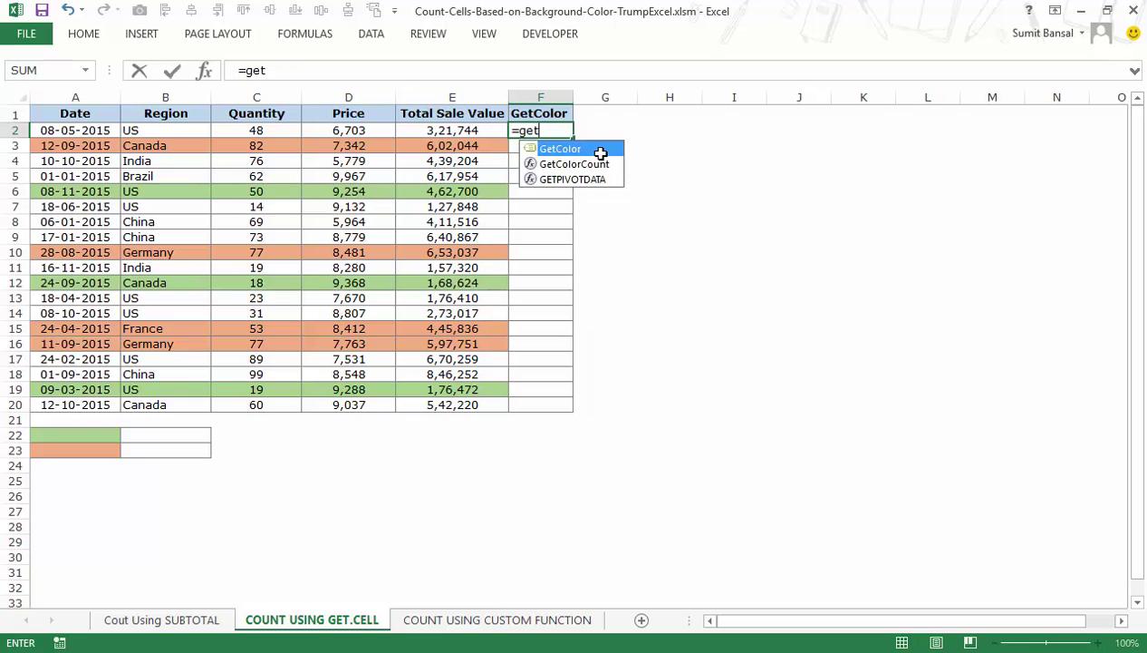
{"action": "double_click", "coordinate": [600, 153]}
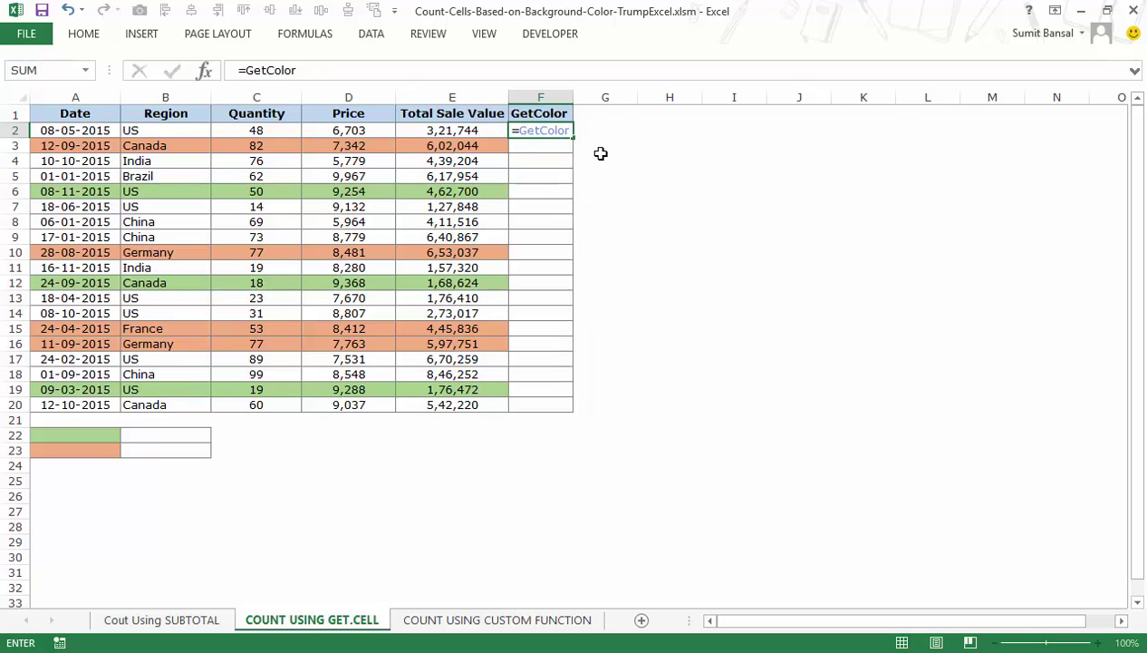
{"action": "key", "text": "ctrl+Return"}
{"action": "double_click", "coordinate": [572, 138]}
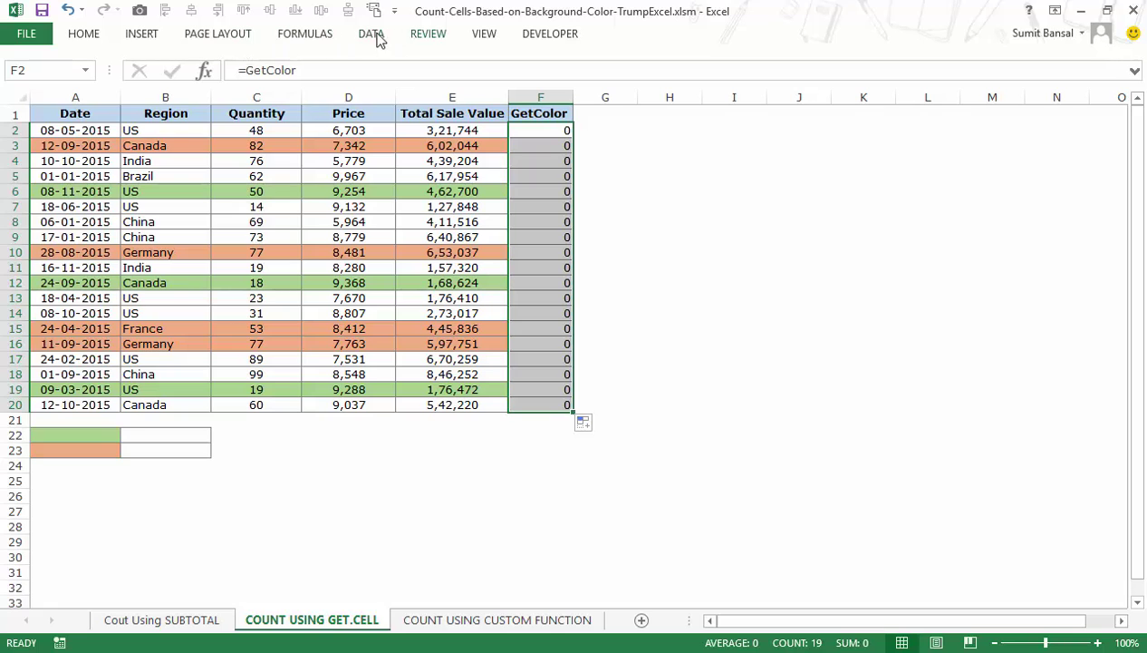
{"action": "left_click", "coordinate": [330, 34]}
{"action": "left_click", "coordinate": [560, 56]}
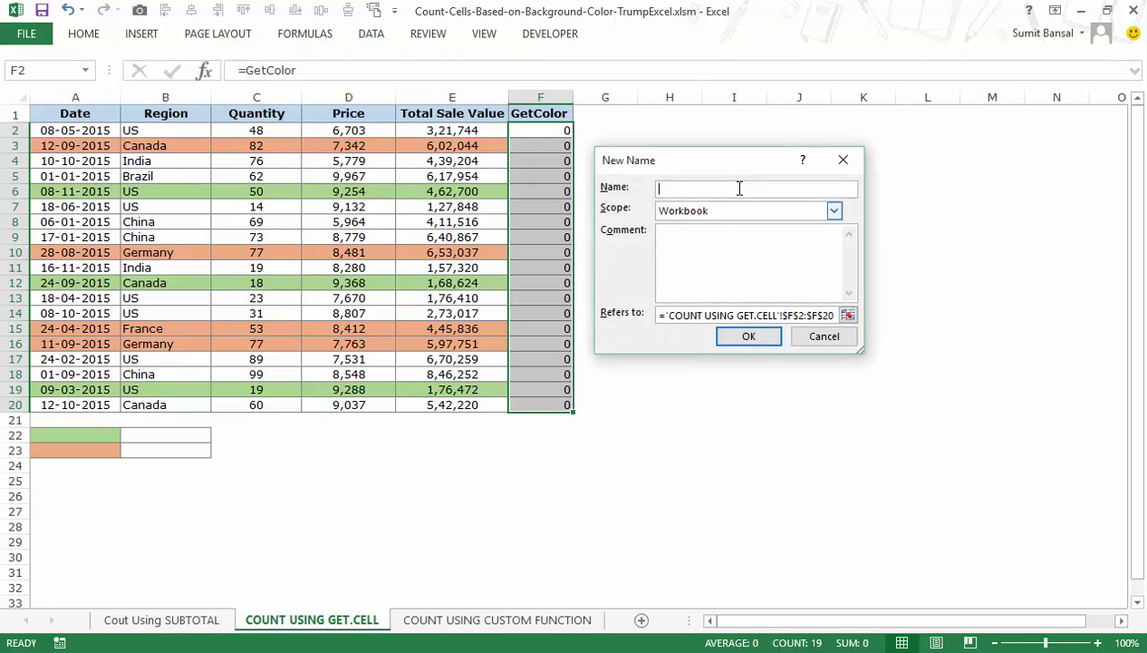
{"action": "left_click", "coordinate": [783, 315]}
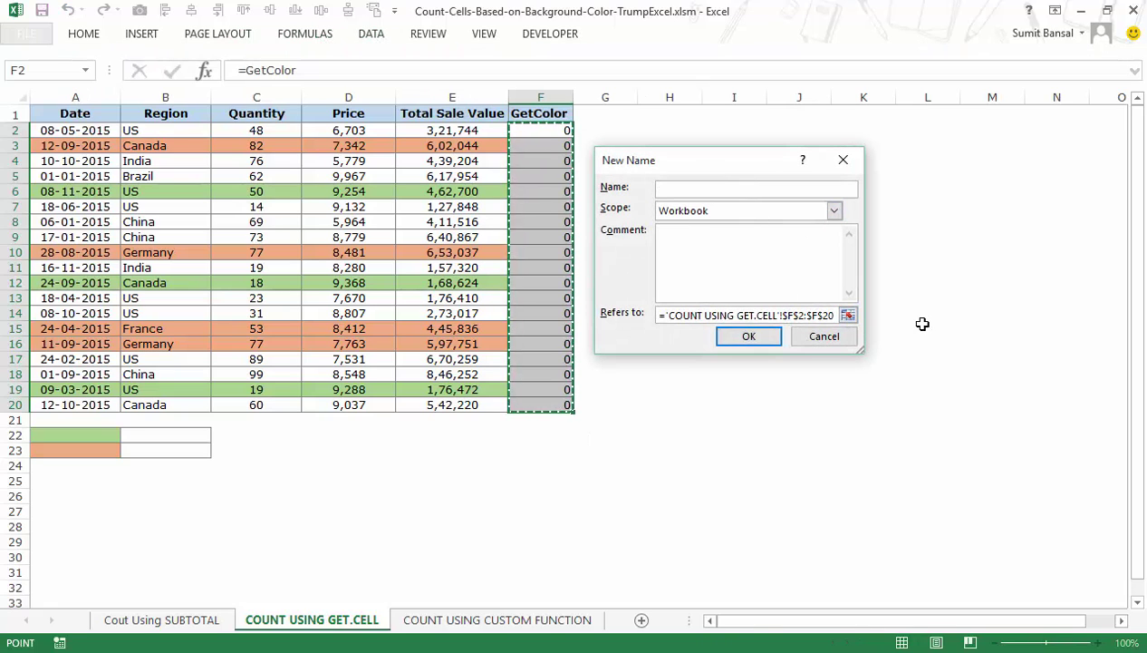
{"action": "key", "text": "F2"}
{"action": "key", "text": "Right"}
{"action": "key", "text": "Right"}
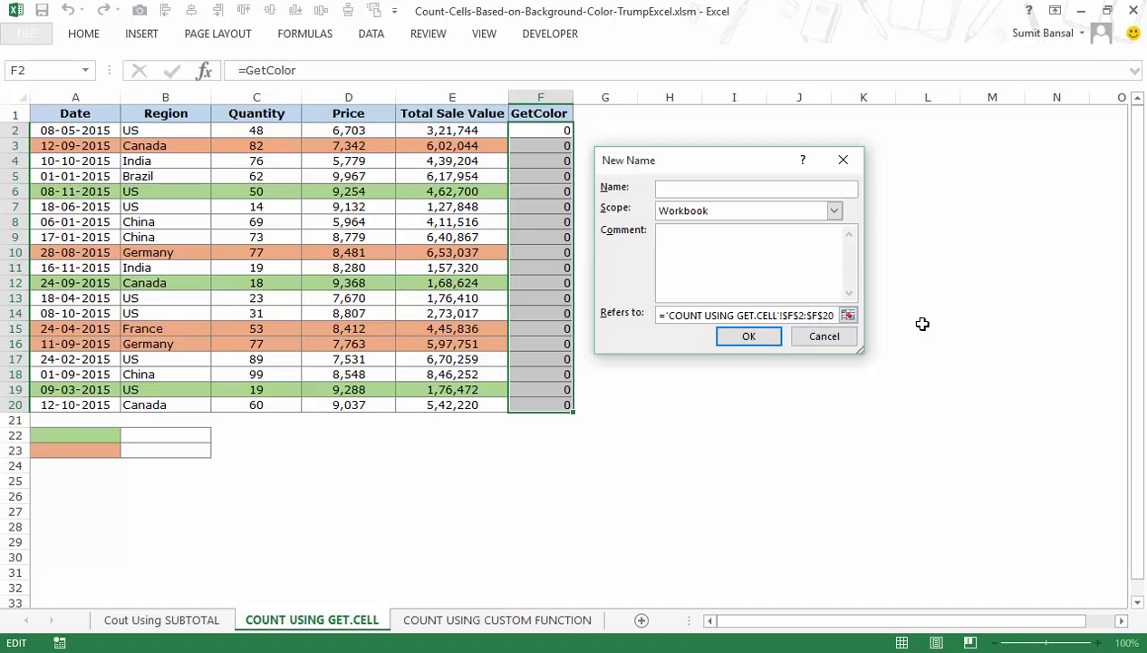
{"action": "key", "text": "Escape"}
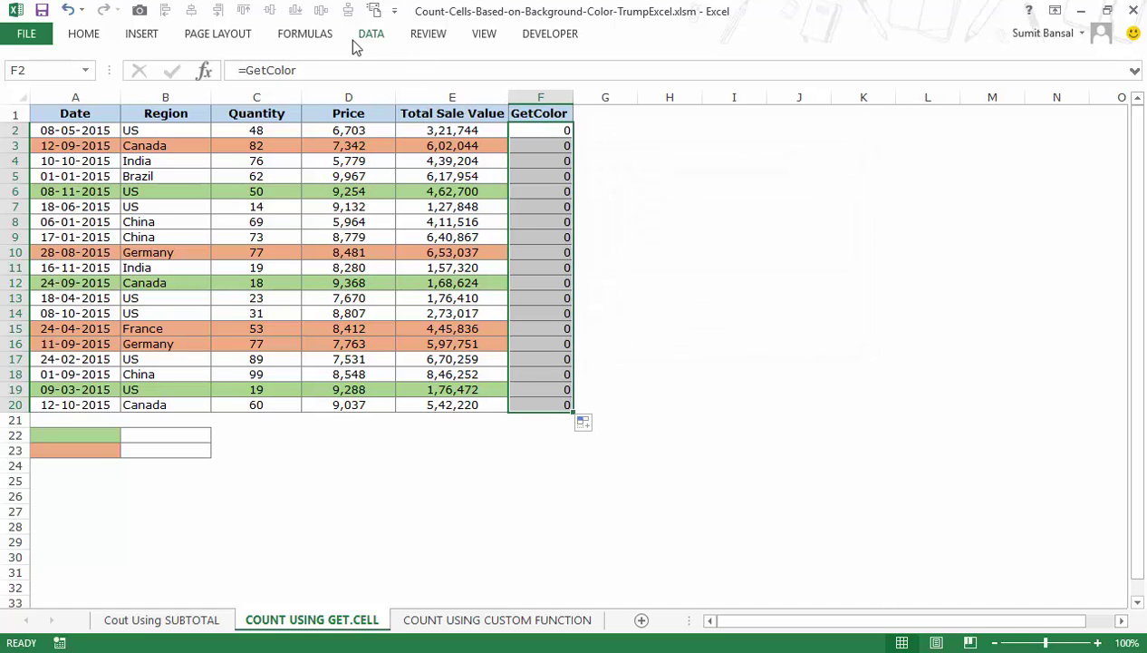
Step: Edit the existing GetColor name to refer to =GET.CELL(38,'COUNT USING GET.CELL'!$A2) and close the Name Manager
{"action": "left_click", "coordinate": [324, 36]}
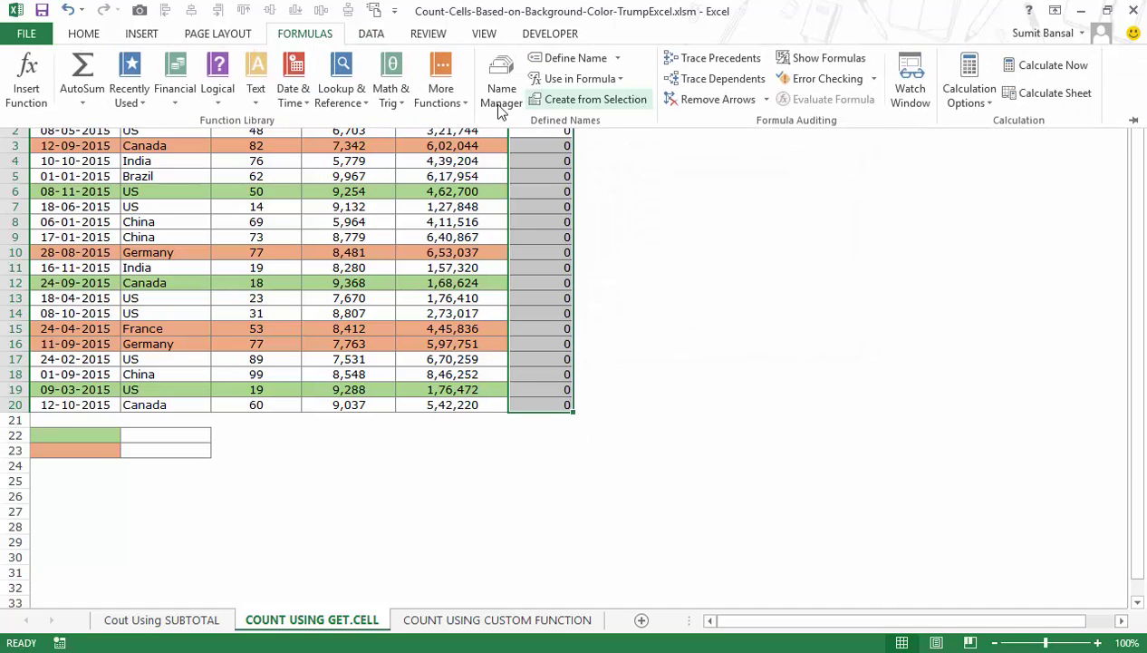
{"action": "left_click", "coordinate": [504, 98]}
{"action": "left_click", "coordinate": [599, 104]}
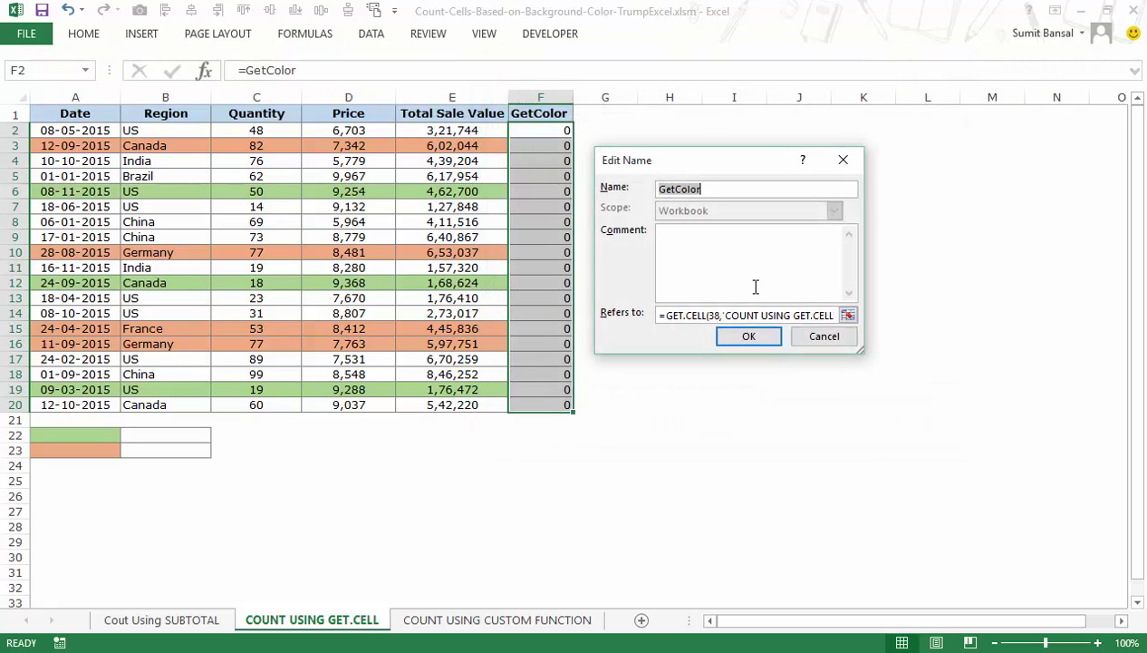
{"action": "left_click", "coordinate": [758, 315]}
{"action": "key", "text": "End"}
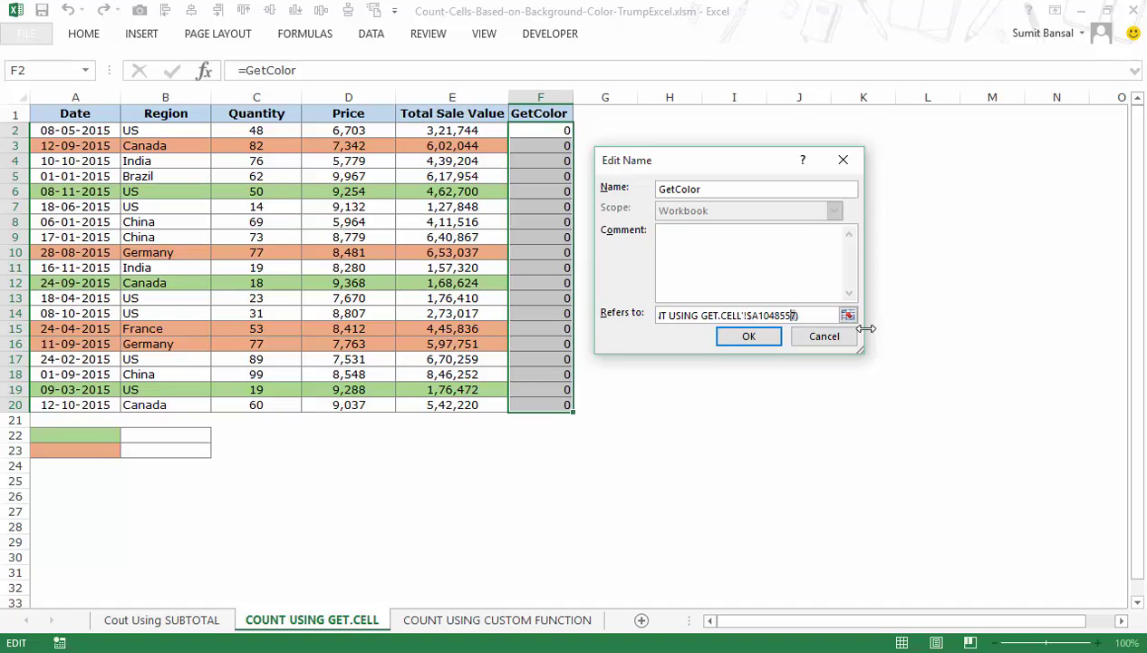
{"action": "key", "text": "shift+Left"}
{"action": "key", "text": "shift+Left"}
{"action": "key", "text": "shift+Left"}
{"action": "type", "text": "2"}
{"action": "left_click", "coordinate": [761, 339]}
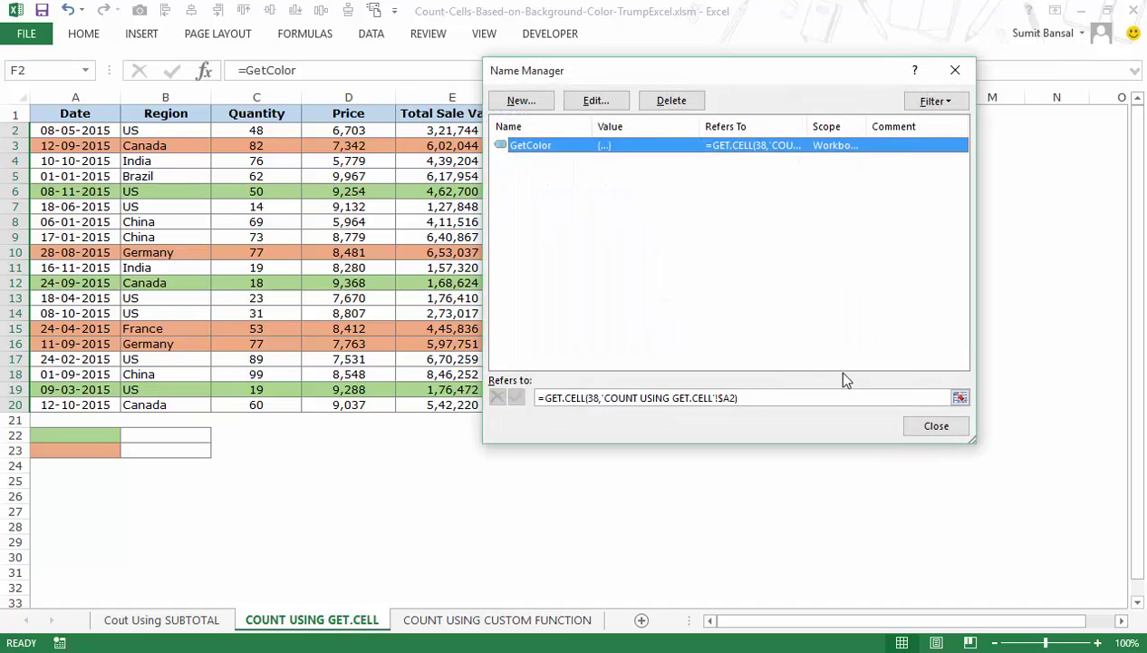
{"action": "left_click", "coordinate": [925, 432]}
{"action": "left_click", "coordinate": [993, 395]}
{"action": "left_click", "coordinate": [553, 147]}
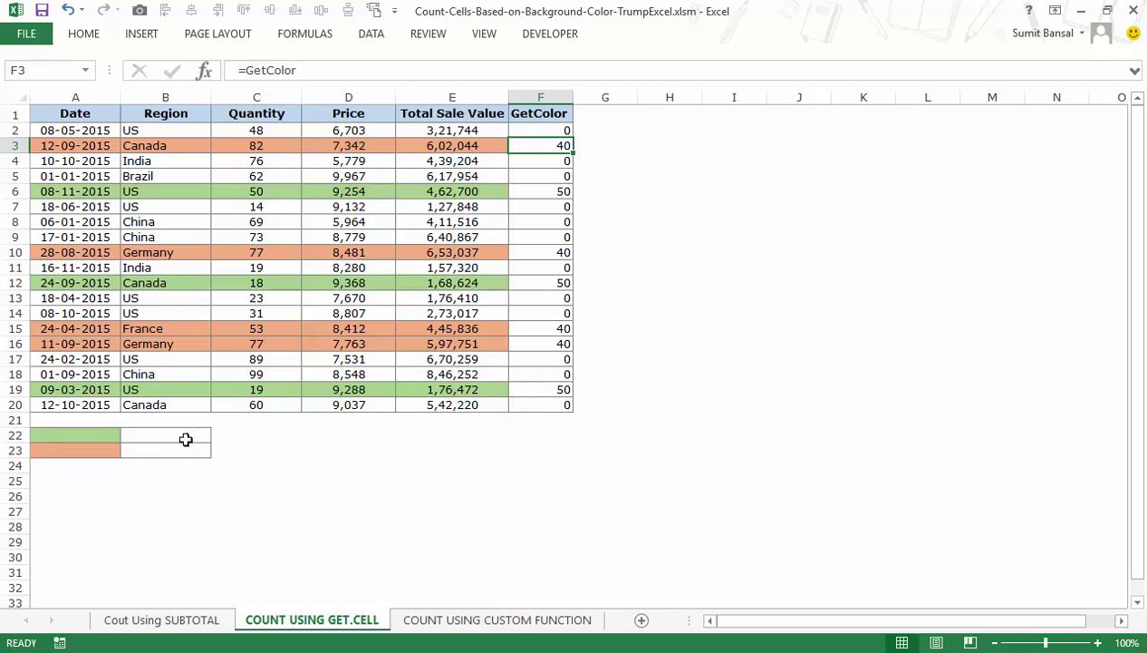
Step: Enter =COUNTIF($F$2:$F$20,GetColor) in cell B22 beside the green cell and fill it down to B23
{"action": "left_click_drag", "start_coordinate": [93, 435], "coordinate": [94, 446]}
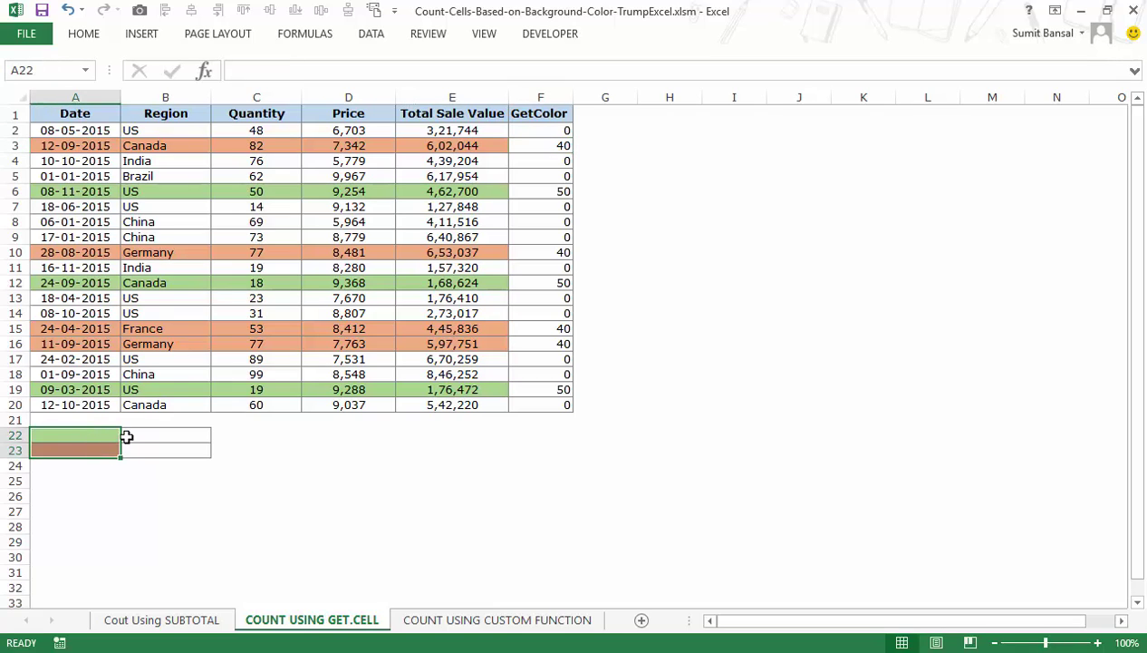
{"action": "left_click", "coordinate": [131, 437]}
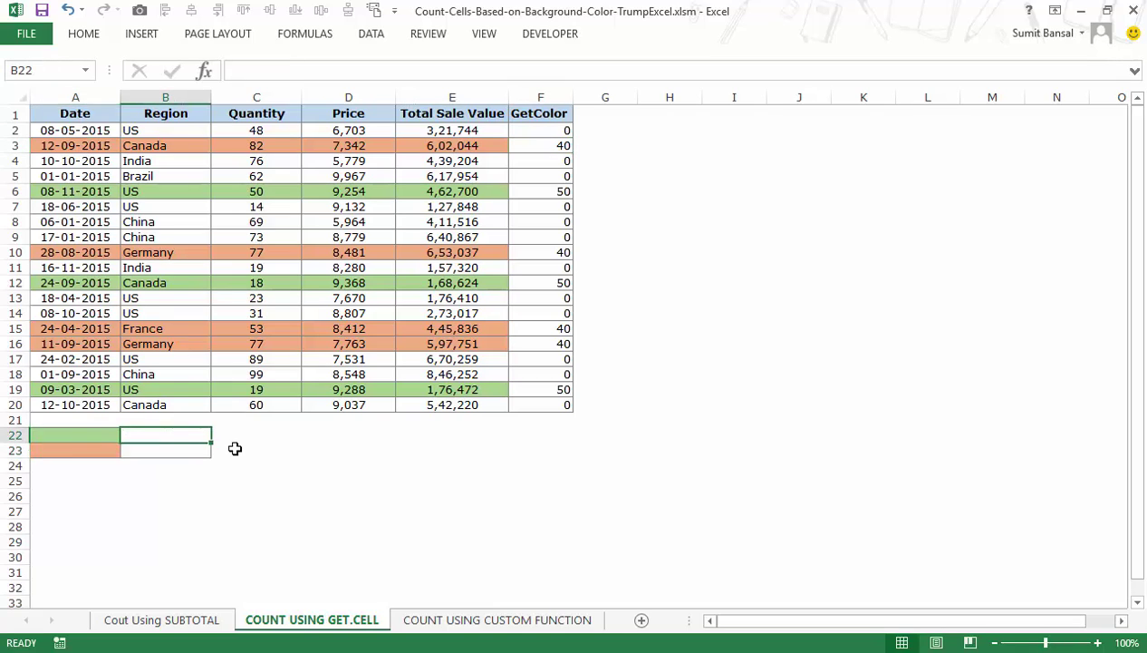
{"action": "type", "text": "=count"}
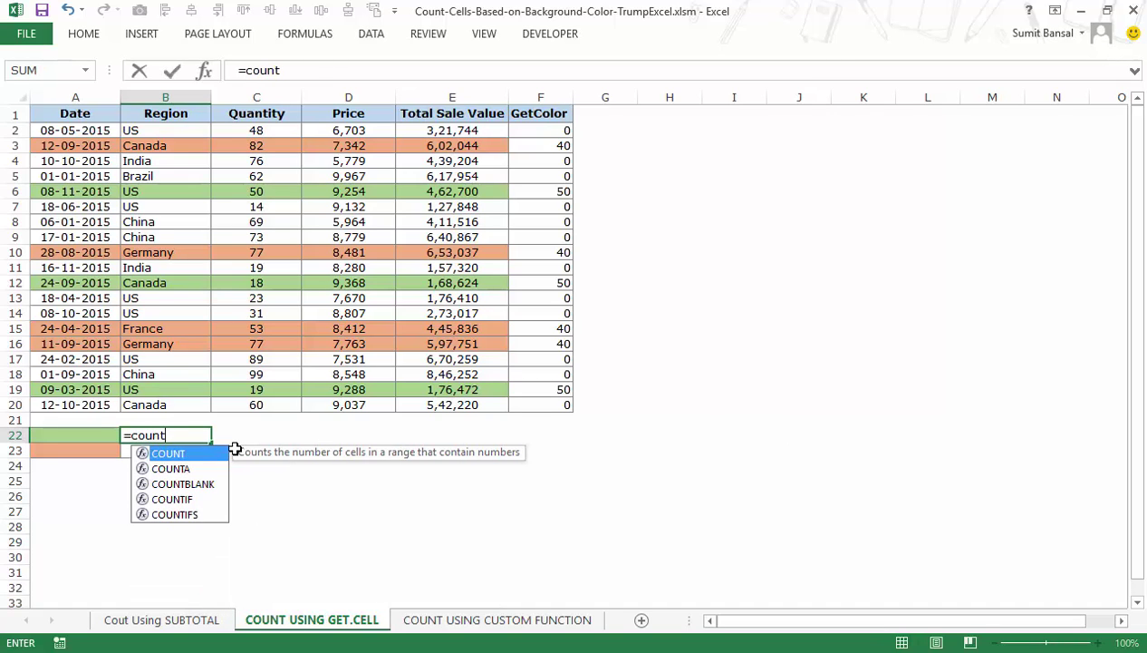
{"action": "type", "text": "if"}
{"action": "key", "text": "Tab"}
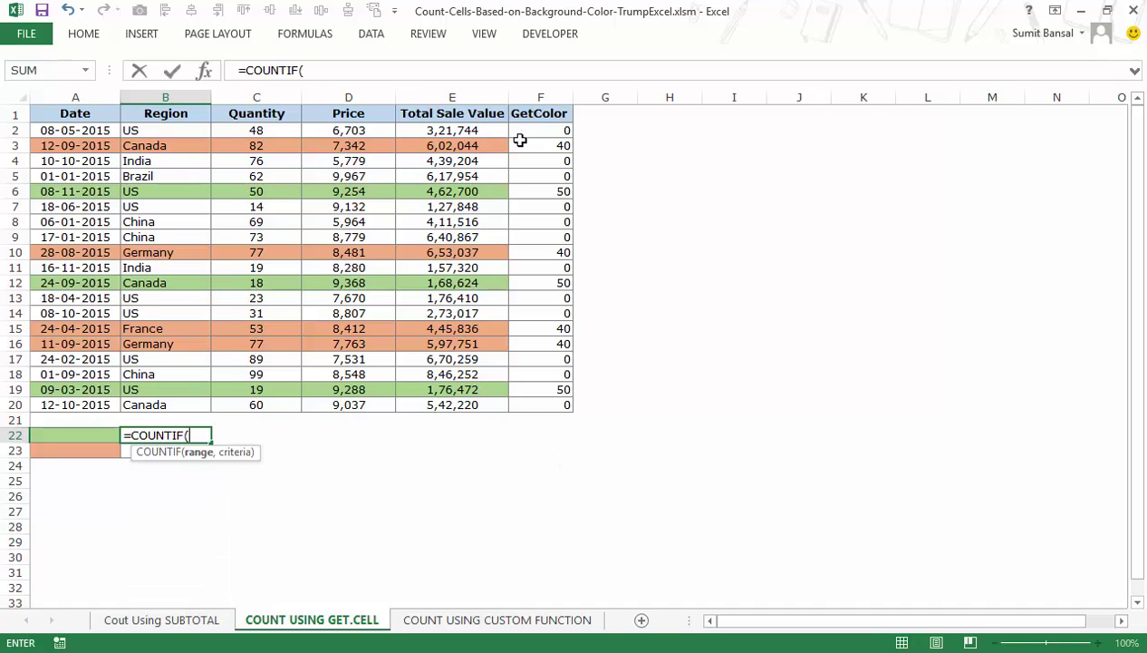
{"action": "left_click_drag", "start_coordinate": [526, 133], "coordinate": [537, 403]}
{"action": "key", "text": "F4"}
{"action": "type", "text": ","}
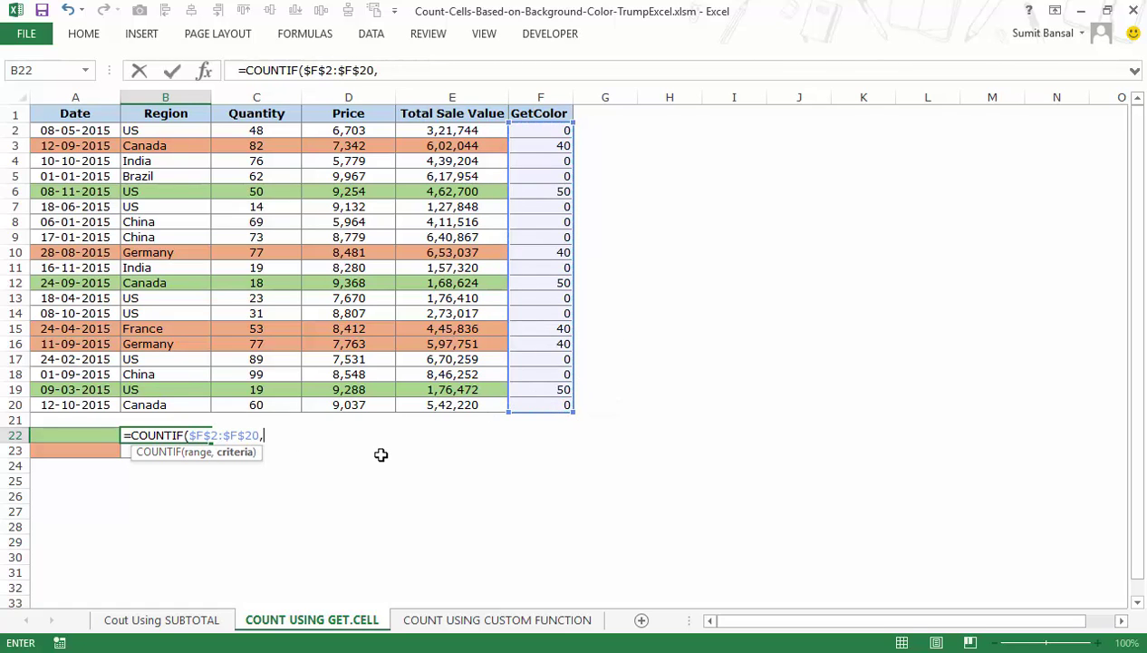
{"action": "type", "text": "getc"}
{"action": "key", "text": "Tab"}
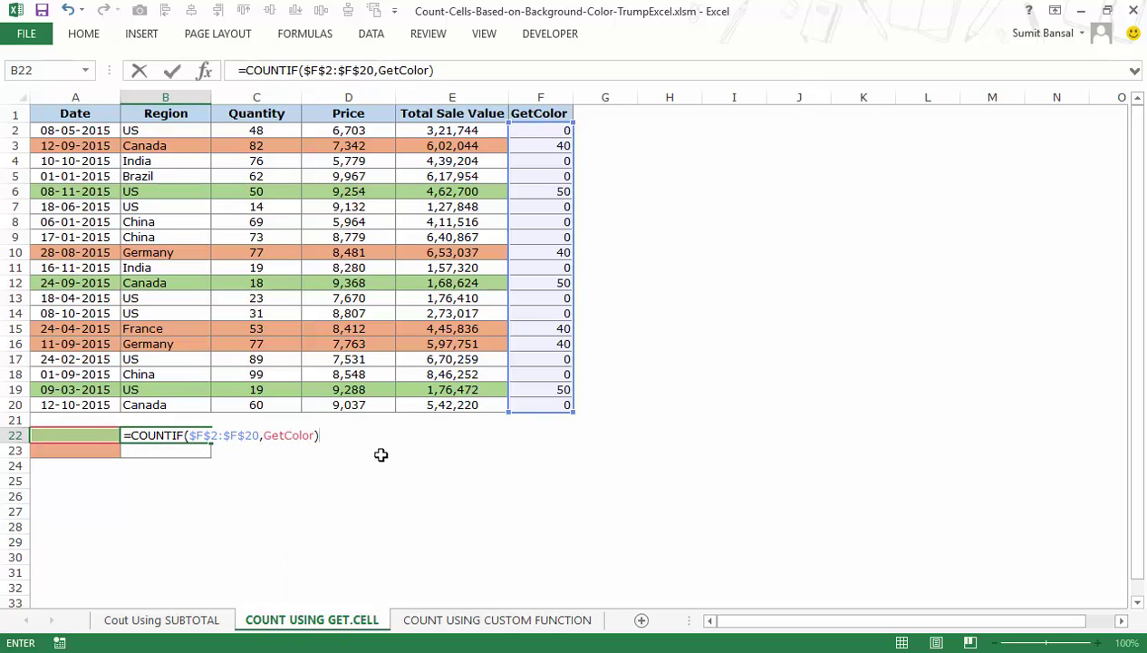
{"action": "type", "text": ")"}
{"action": "key", "text": "Return"}
{"action": "key", "text": "Up"}
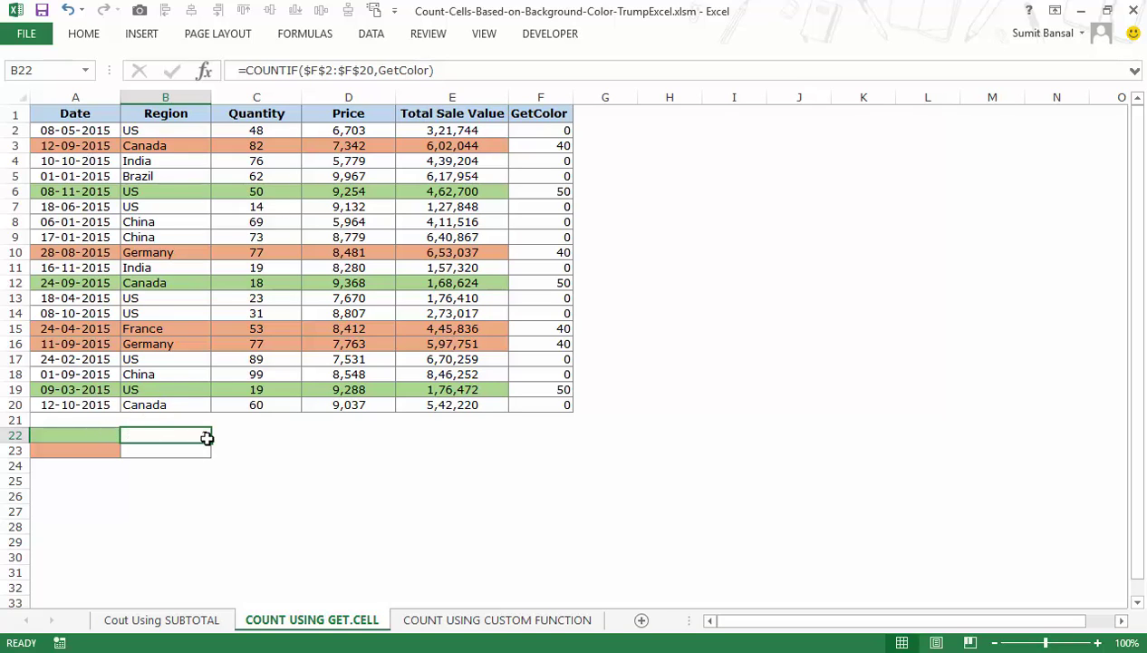
{"action": "left_click_drag", "start_coordinate": [211, 443], "coordinate": [210, 453]}
{"action": "left_click", "coordinate": [163, 451]}
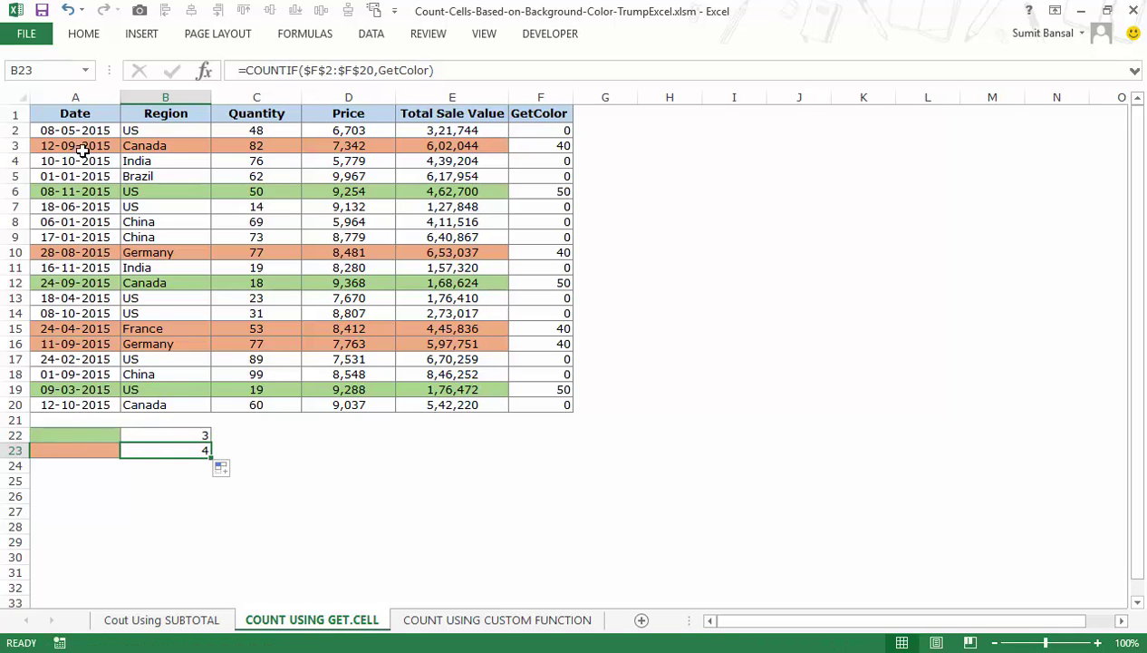
Step: Evaluate only the GetColor criterion inside B22's COUNTIF formula and restore the original formula
{"action": "left_click", "coordinate": [164, 437]}
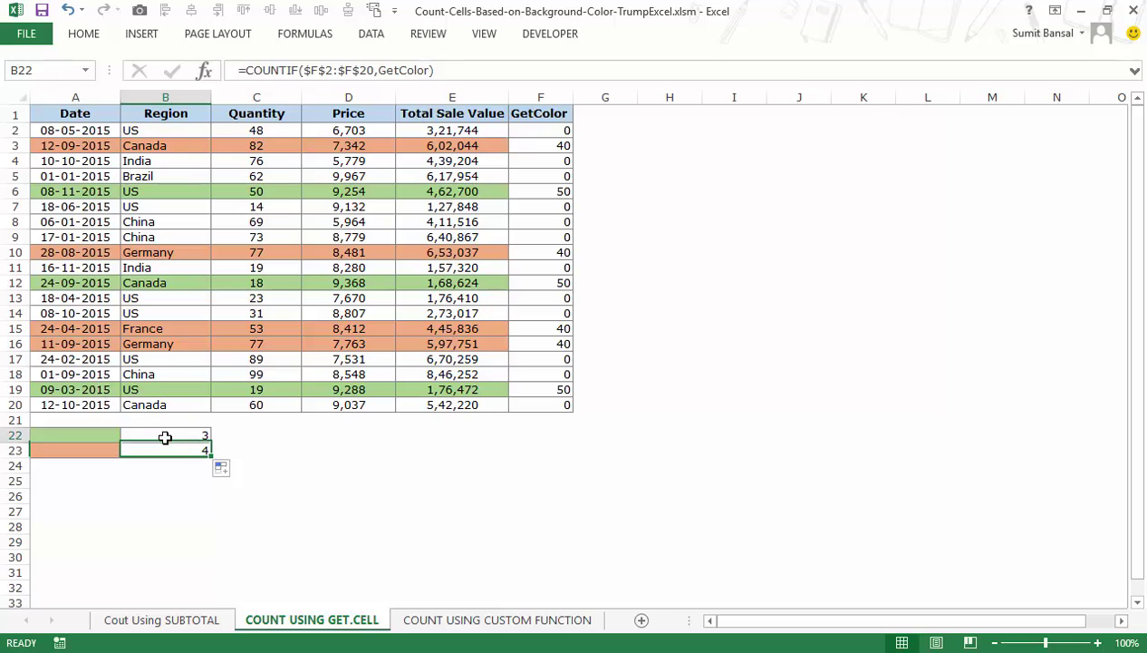
{"action": "key", "text": "F2"}
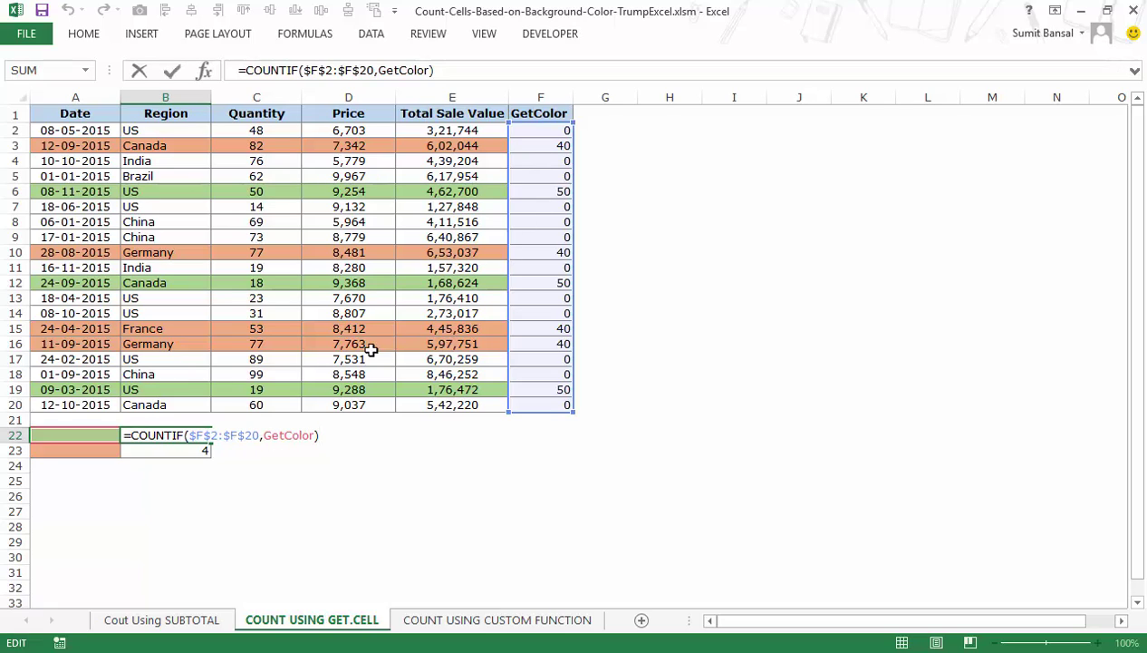
{"action": "left_click_drag", "start_coordinate": [268, 431], "coordinate": [313, 428]}
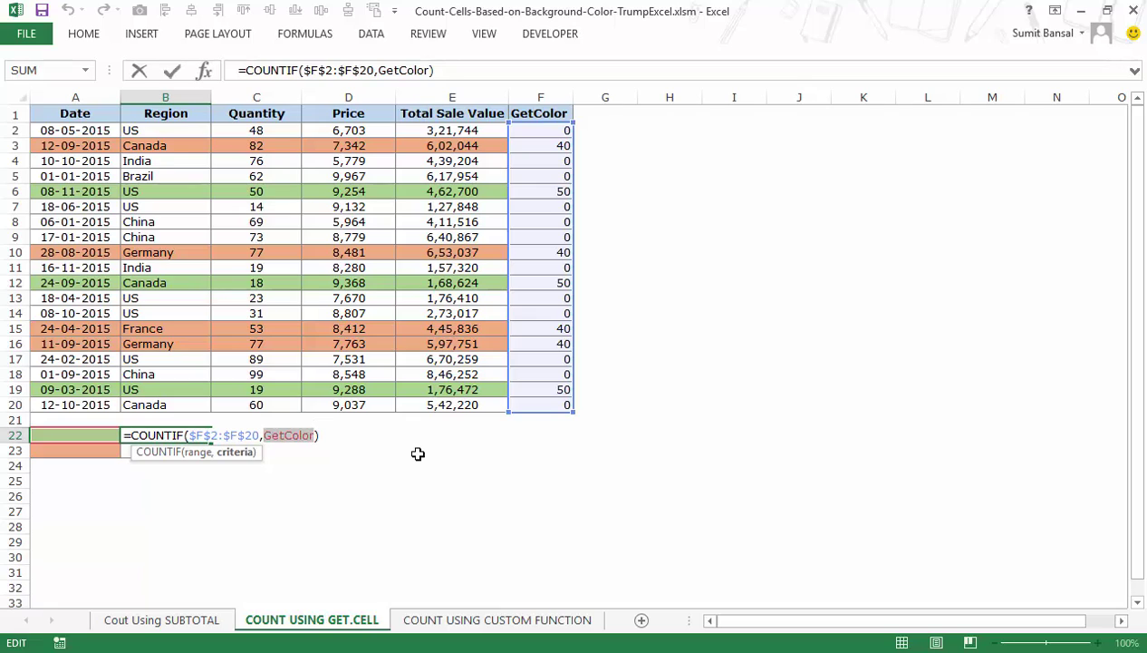
{"action": "type", "text": "50"}
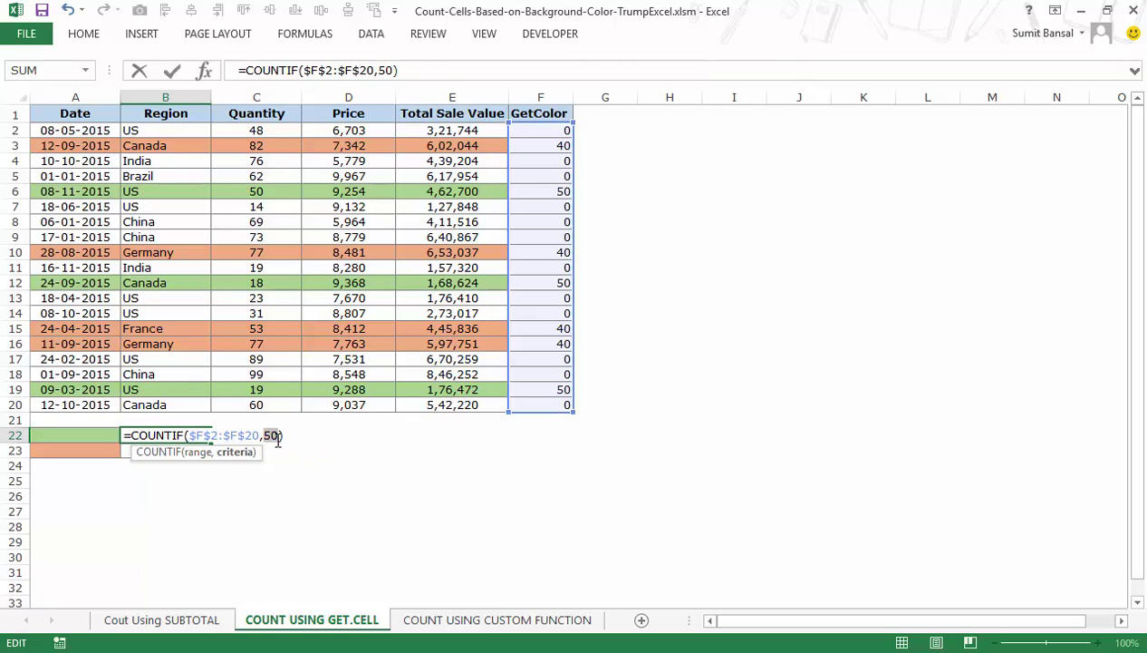
{"action": "key", "text": "ctrl+z"}
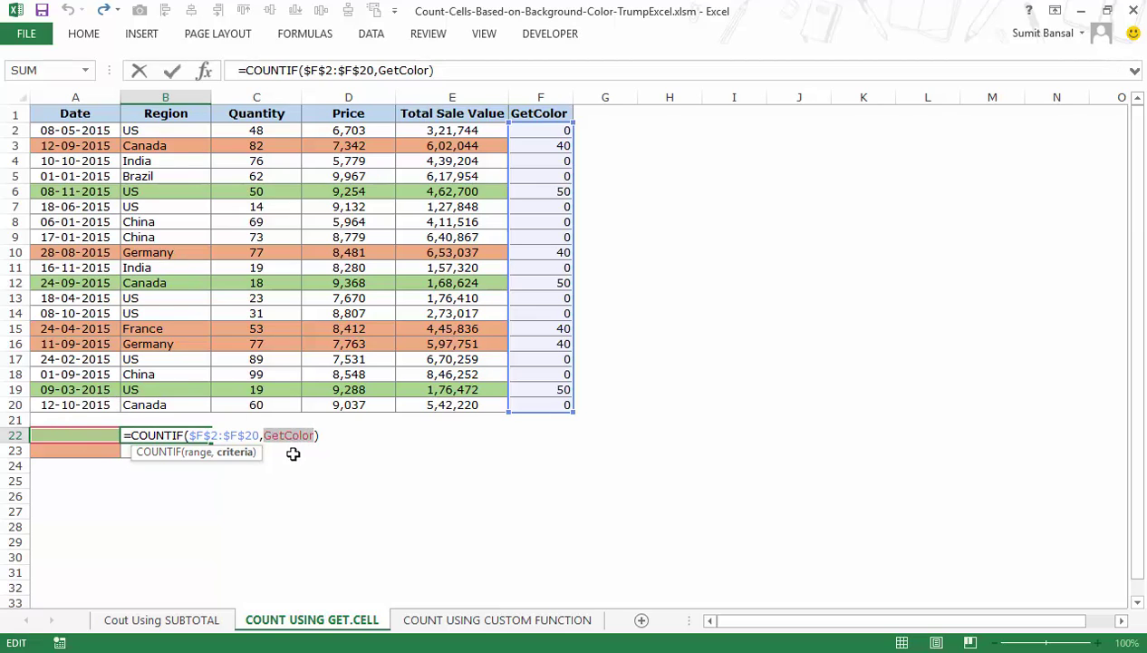
{"action": "key", "text": "Return"}
Step: Evaluate only the GetColor criterion inside B23's COUNTIF formula and discard the edit
{"action": "key", "text": "F2"}
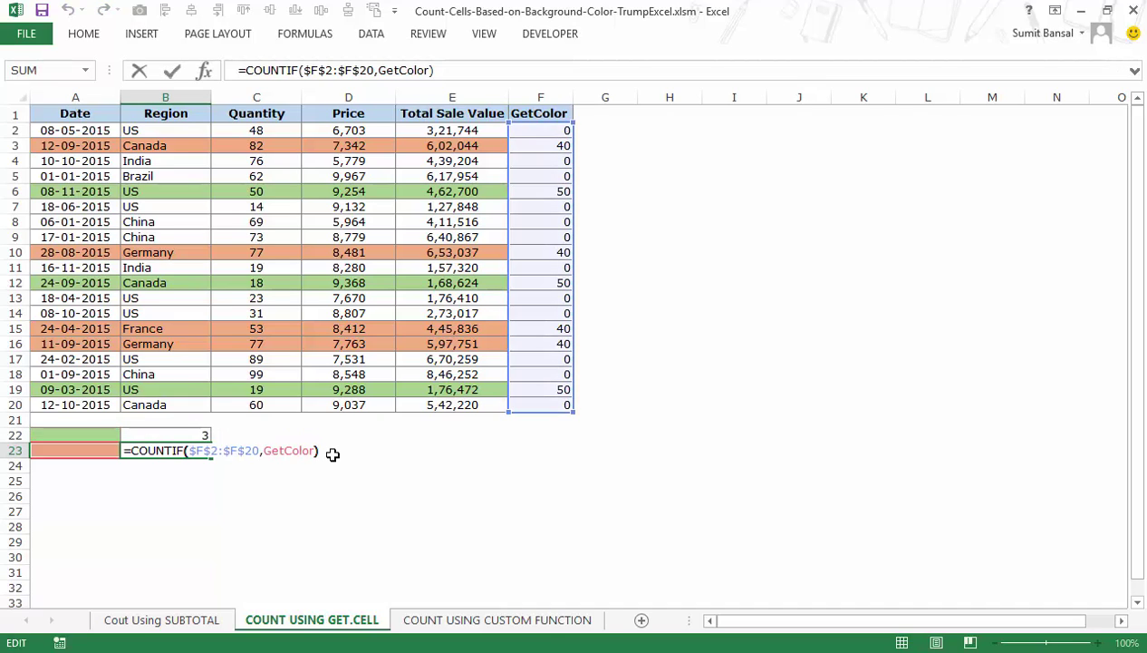
{"action": "key", "text": "Left"}
{"action": "key", "text": "ctrl+shift+Left"}
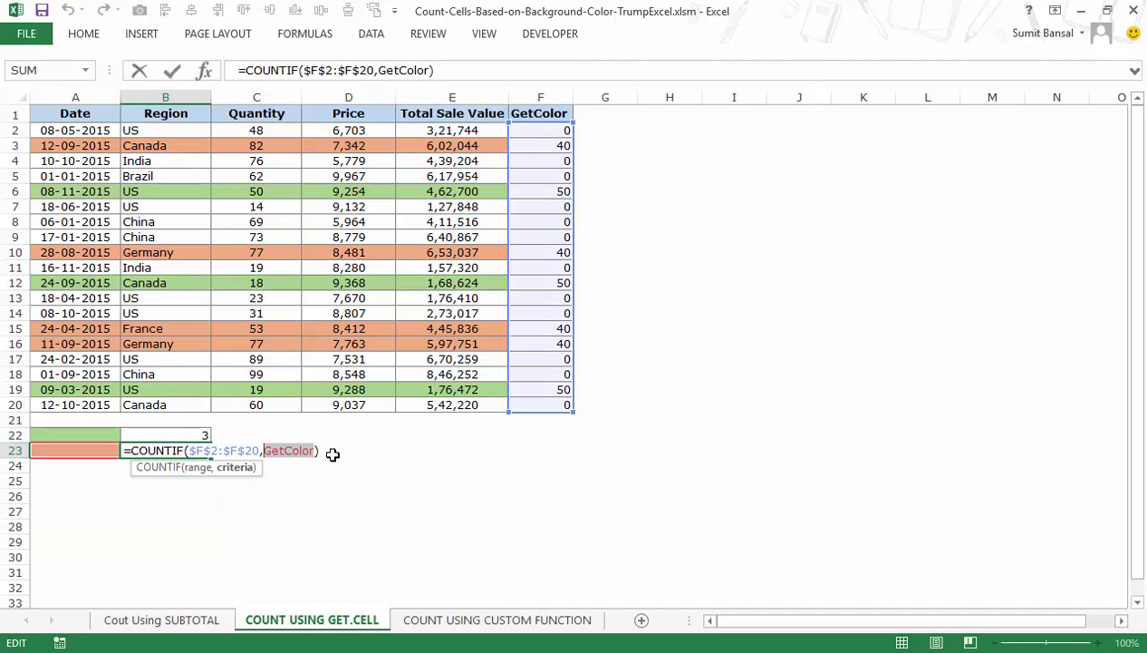
{"action": "key", "text": "F9"}
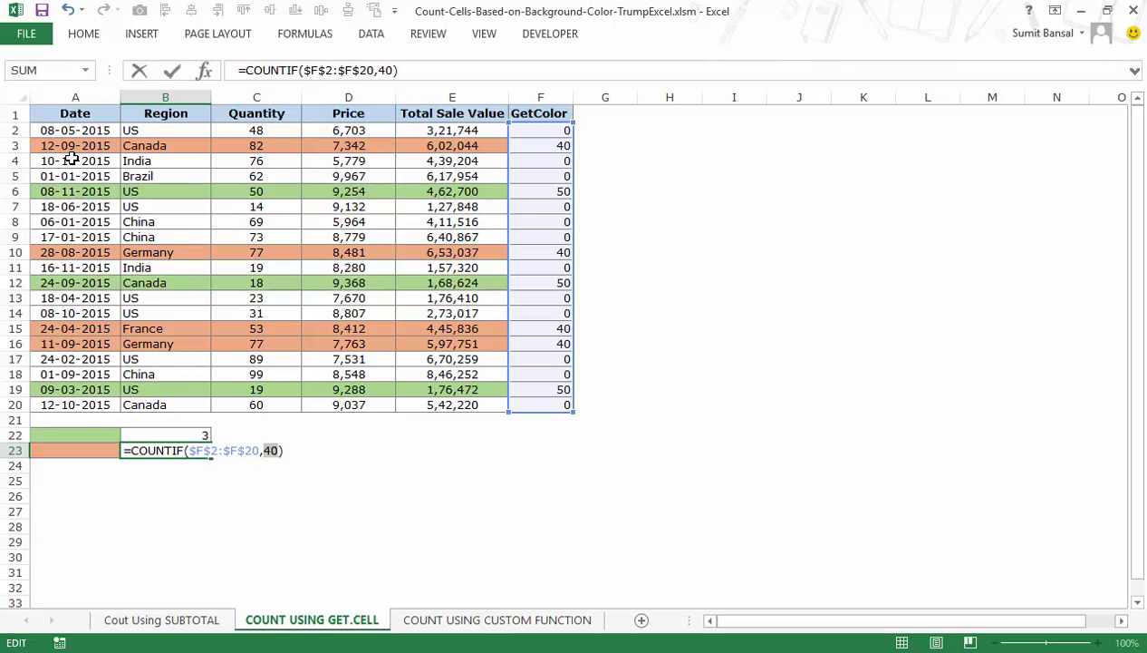
{"action": "key", "text": "Escape"}
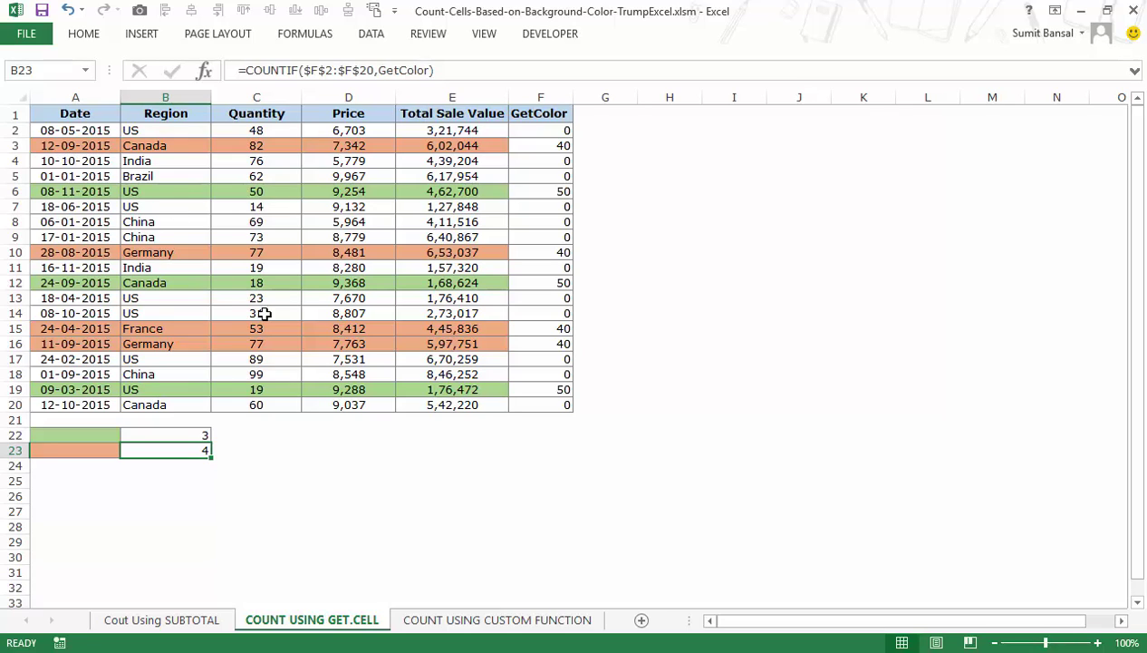
Step: Switch to the COUNT USING CUSTOM FUNCTION sheet and open the Visual Basic editor
{"action": "left_click", "coordinate": [459, 619]}
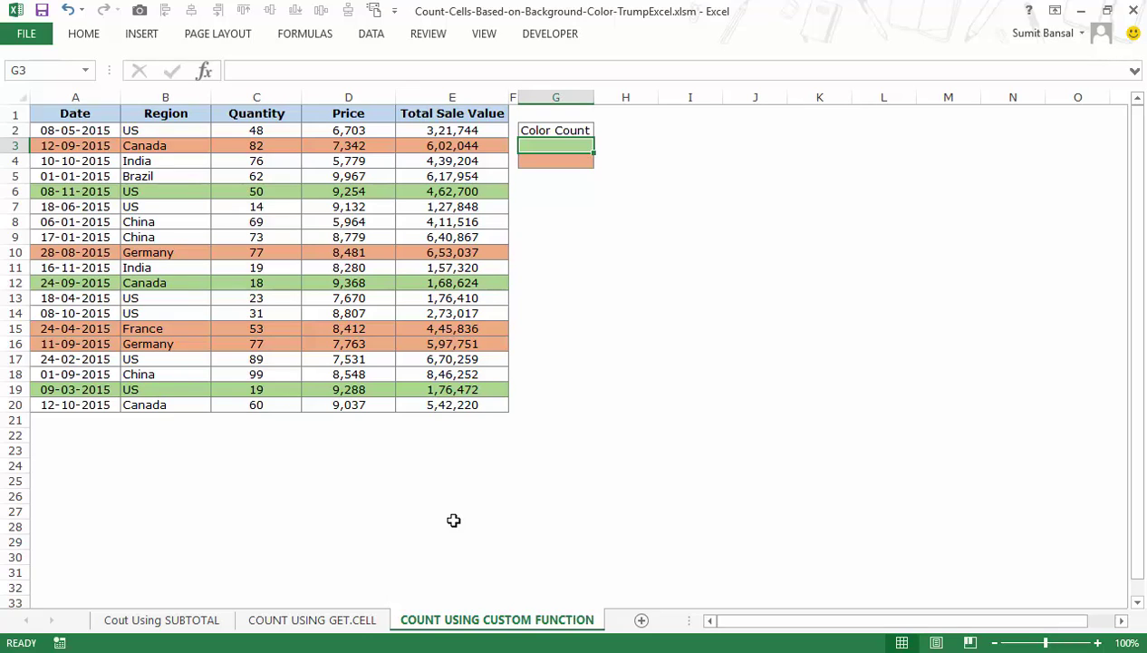
{"action": "right_click", "coordinate": [498, 629]}
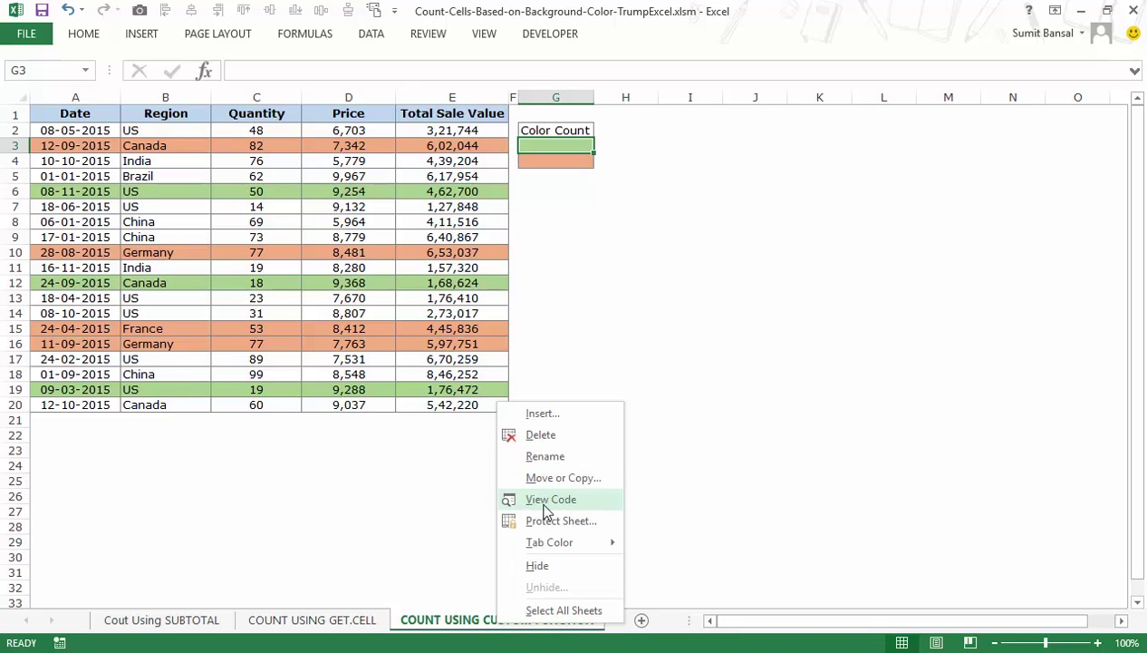
{"action": "left_click", "coordinate": [645, 499]}
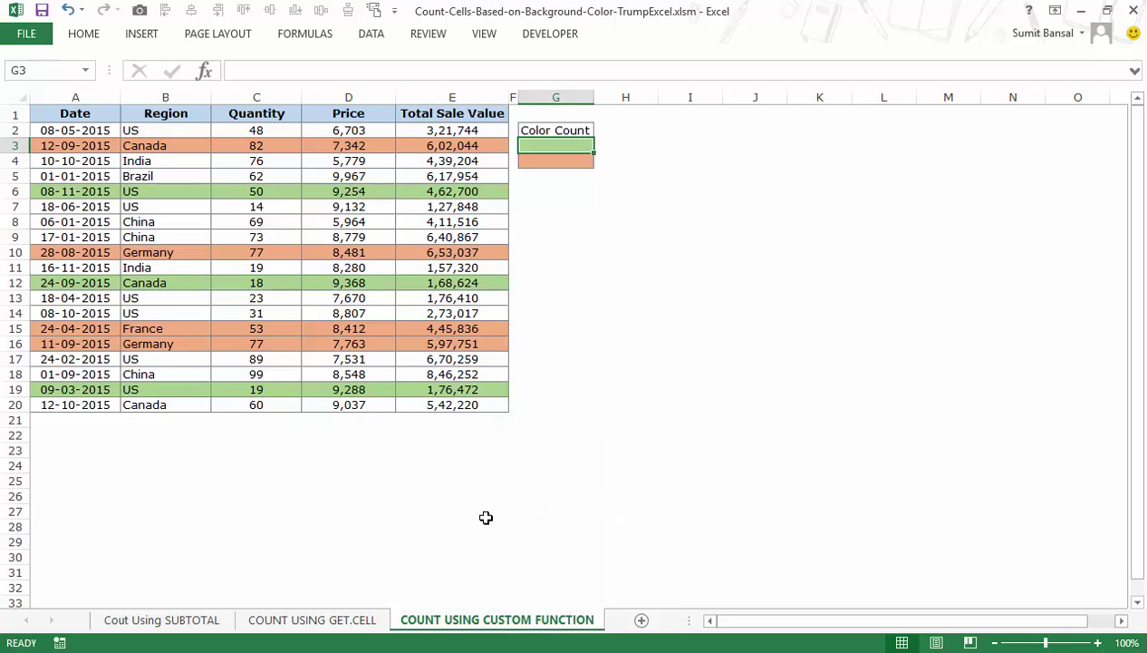
{"action": "key", "text": "alt+F11"}
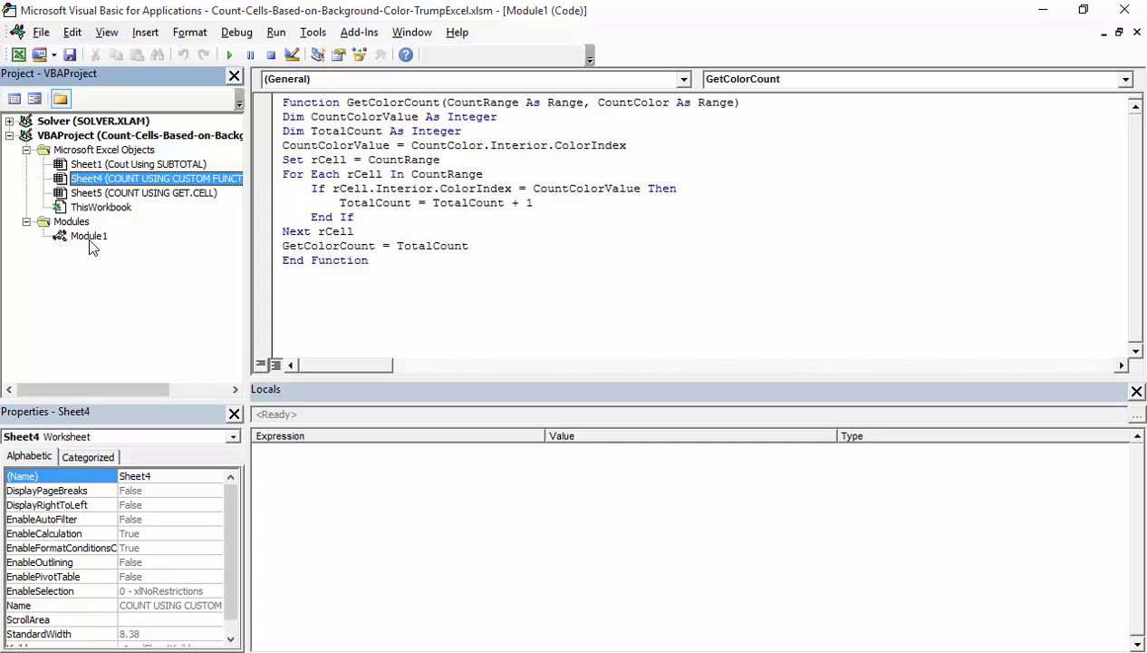
Step: Examine the GetColorCount function code in Module1, including the function name and its CountColor argument
{"action": "right_click", "coordinate": [96, 180]}
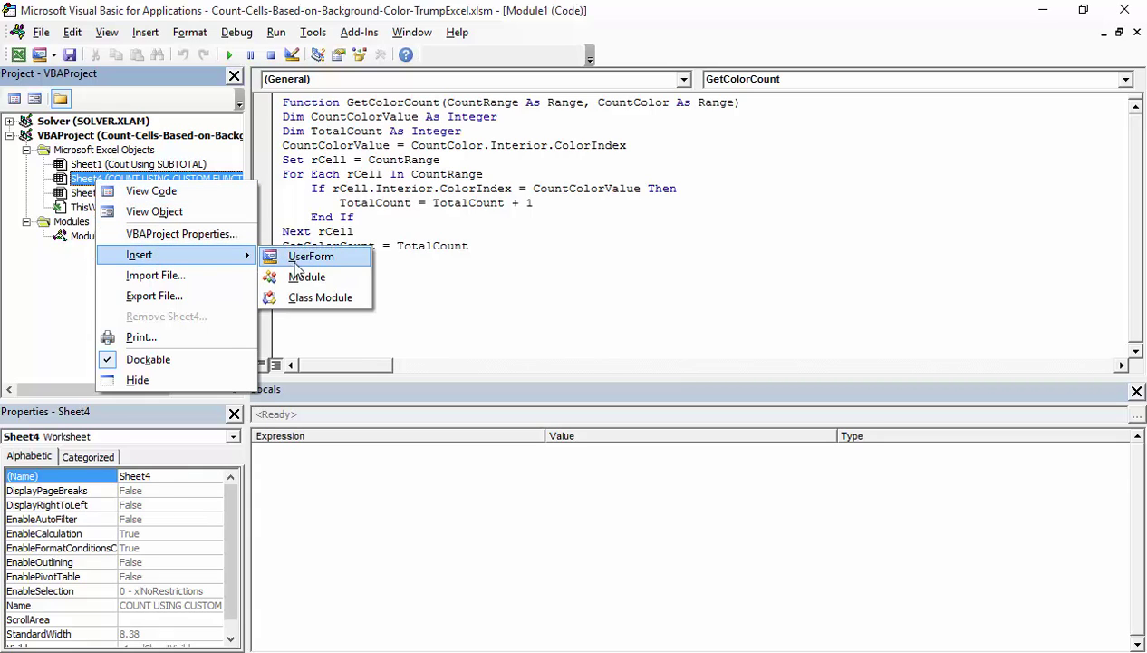
{"action": "left_click", "coordinate": [95, 243]}
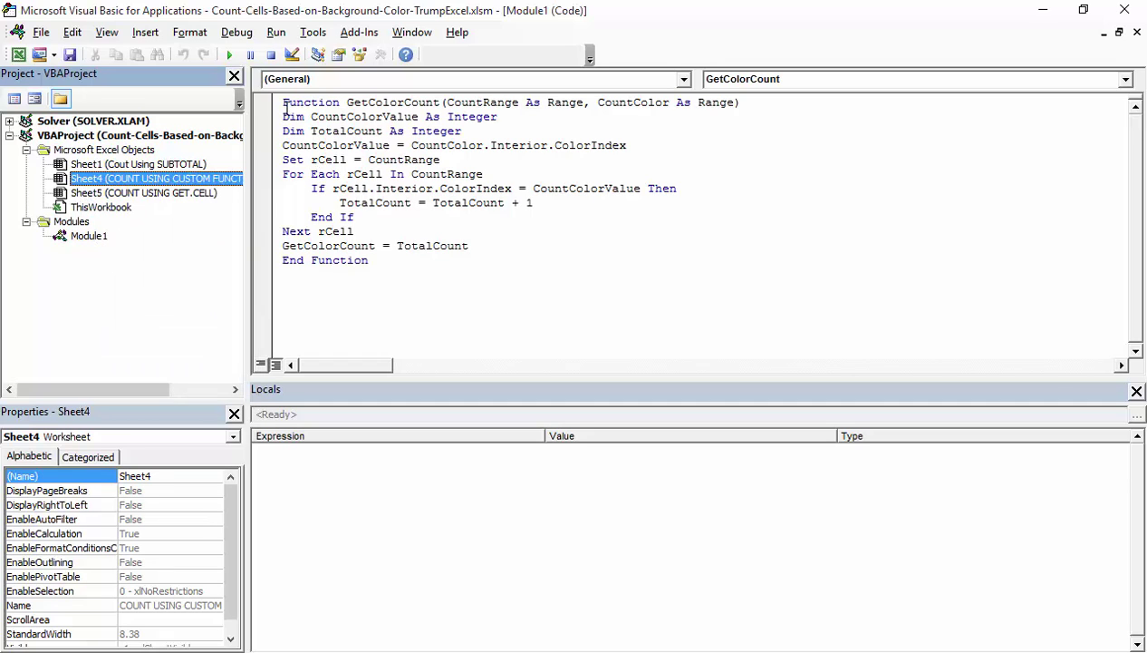
{"action": "left_click_drag", "start_coordinate": [284, 109], "coordinate": [369, 260]}
{"action": "left_click", "coordinate": [369, 260]}
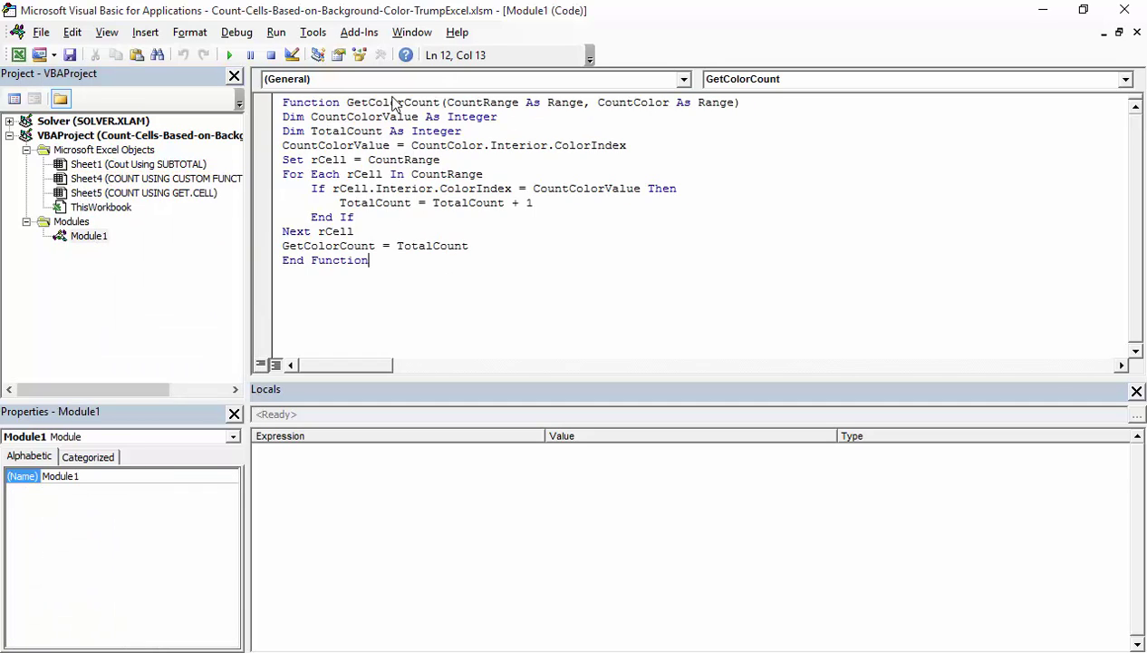
{"action": "left_click_drag", "start_coordinate": [346, 103], "coordinate": [437, 102]}
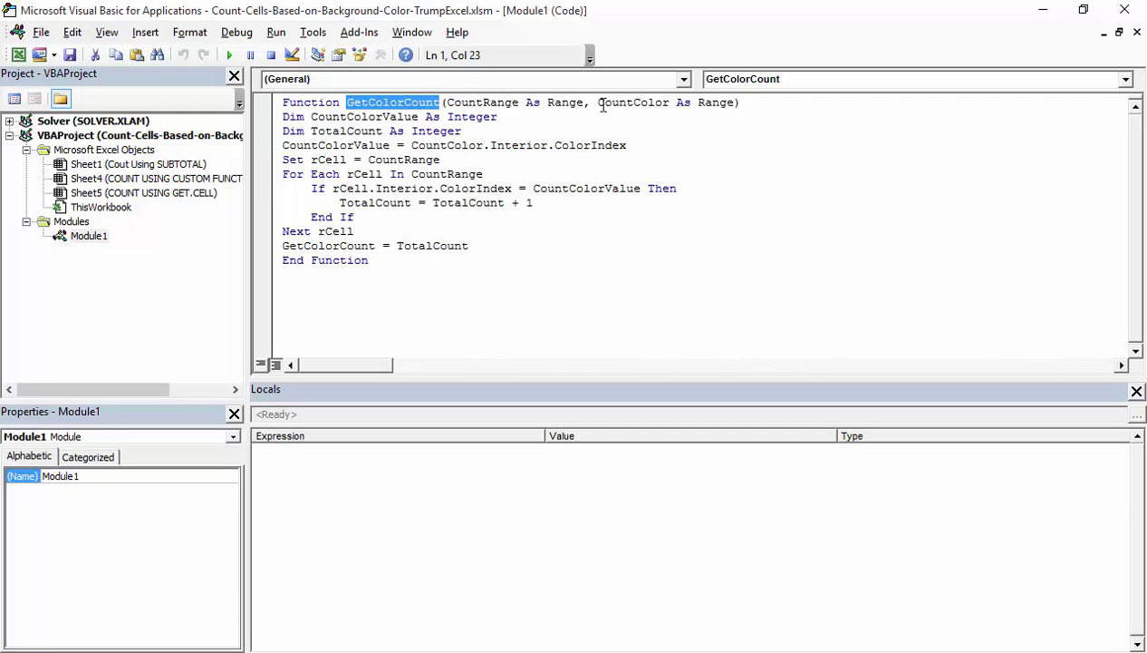
{"action": "left_click_drag", "start_coordinate": [598, 103], "coordinate": [664, 102]}
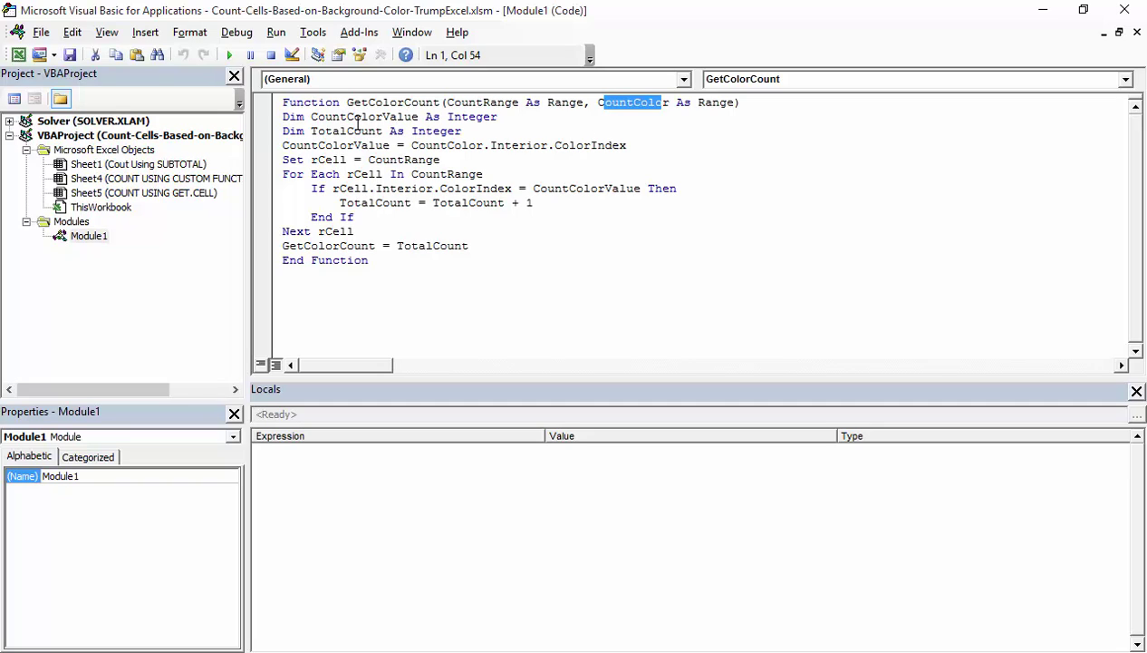
Step: Review the TotalCount declaration and the GetColorCount return line in Module1, and go back to the workbook
{"action": "left_click_drag", "start_coordinate": [323, 132], "coordinate": [370, 132]}
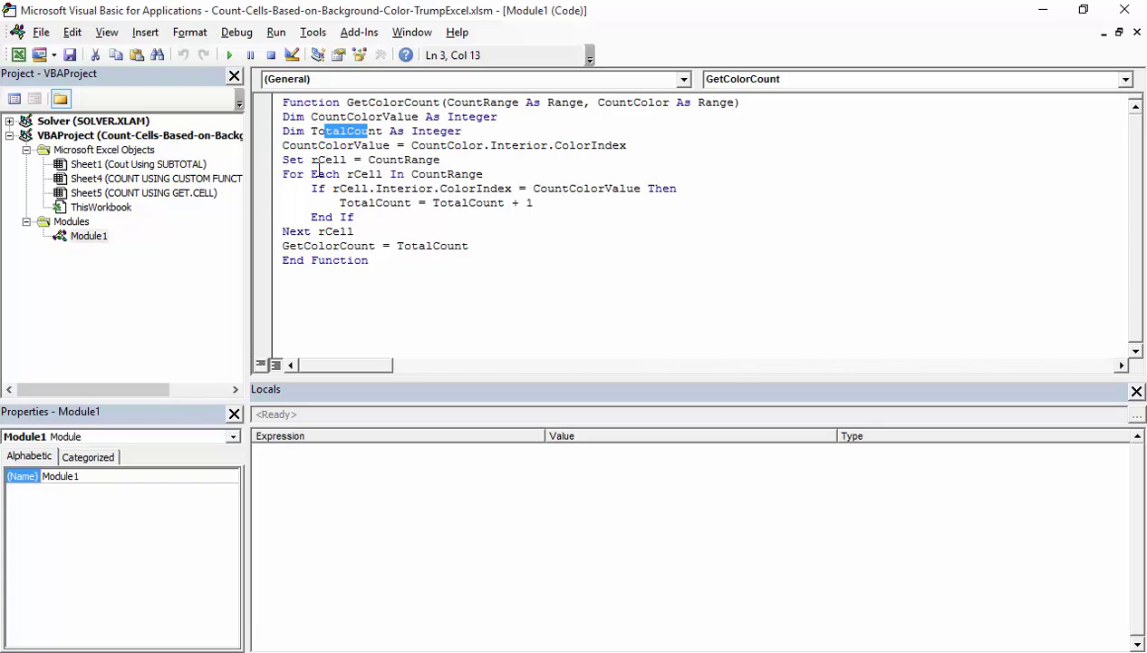
{"action": "left_click_drag", "start_coordinate": [397, 244], "coordinate": [446, 245]}
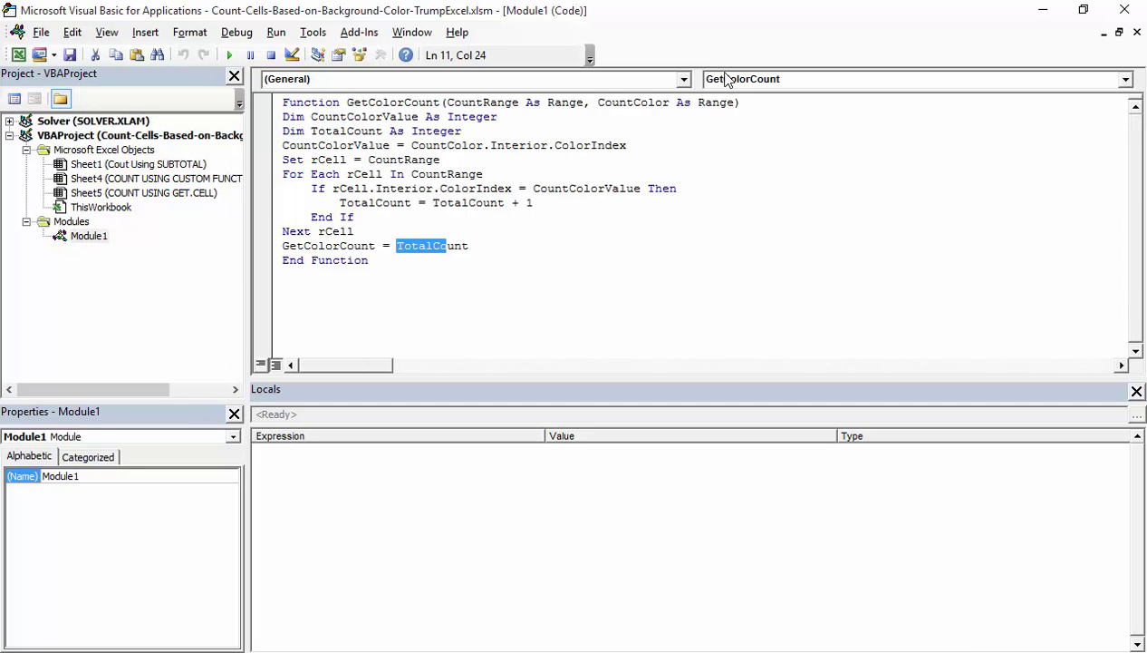
{"action": "left_click", "coordinate": [1043, 10]}
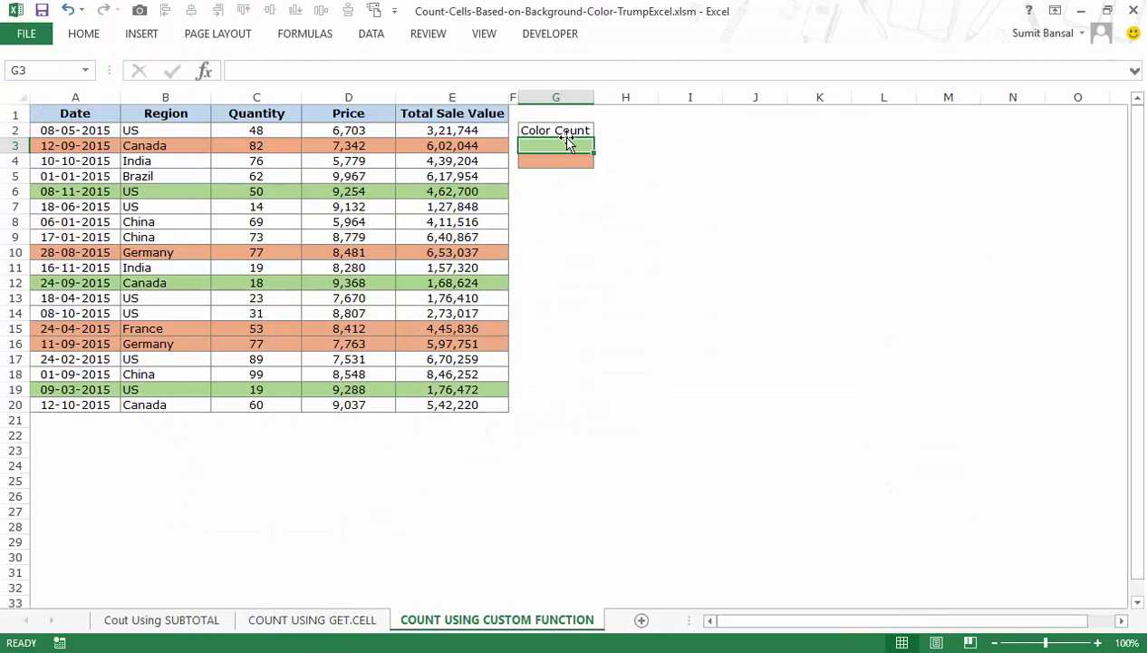
Step: Count the green cells by entering =GetColorCount($A$2:$A$20,G3) in cell G3
{"action": "type", "text": "=get"}
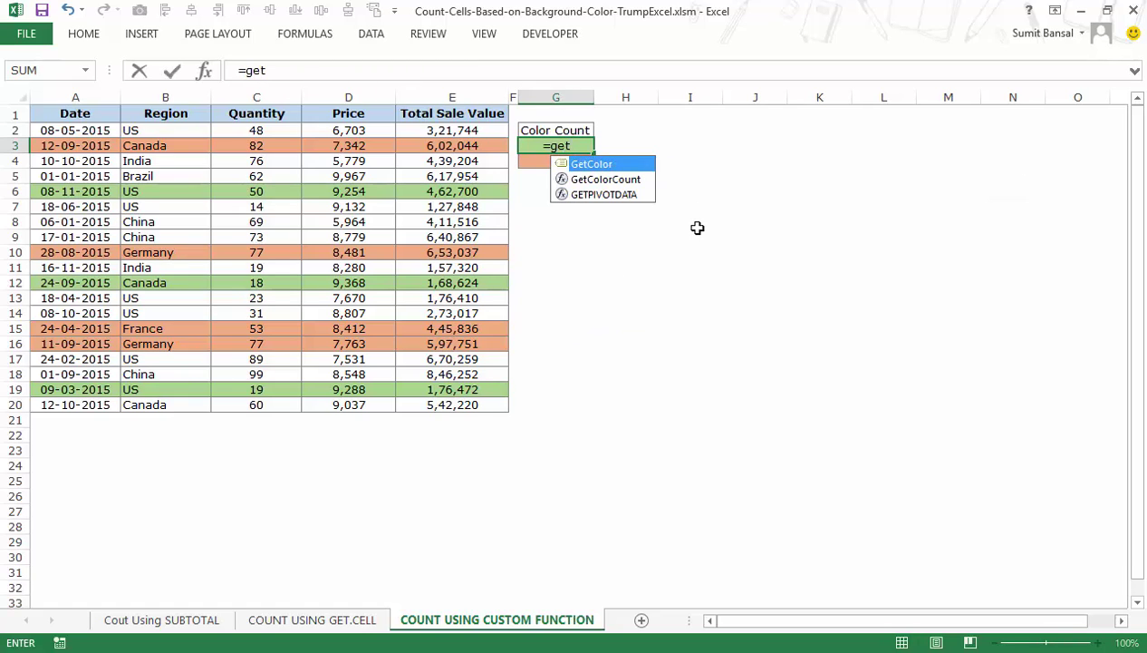
{"action": "key", "text": "Down"}
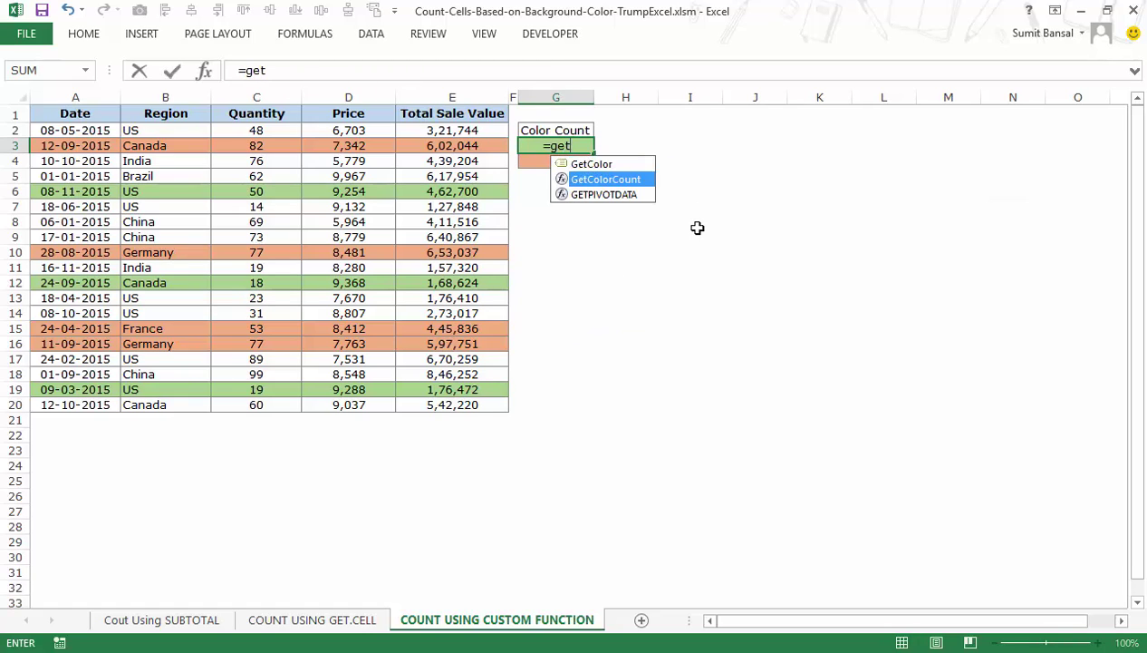
{"action": "double_click", "coordinate": [631, 187]}
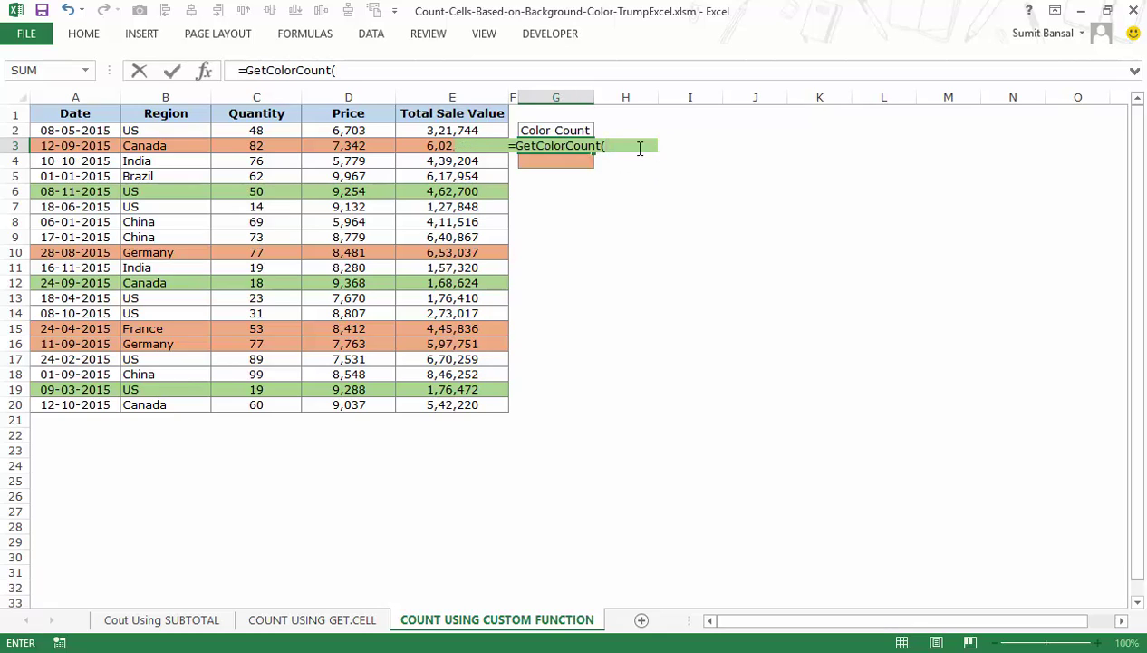
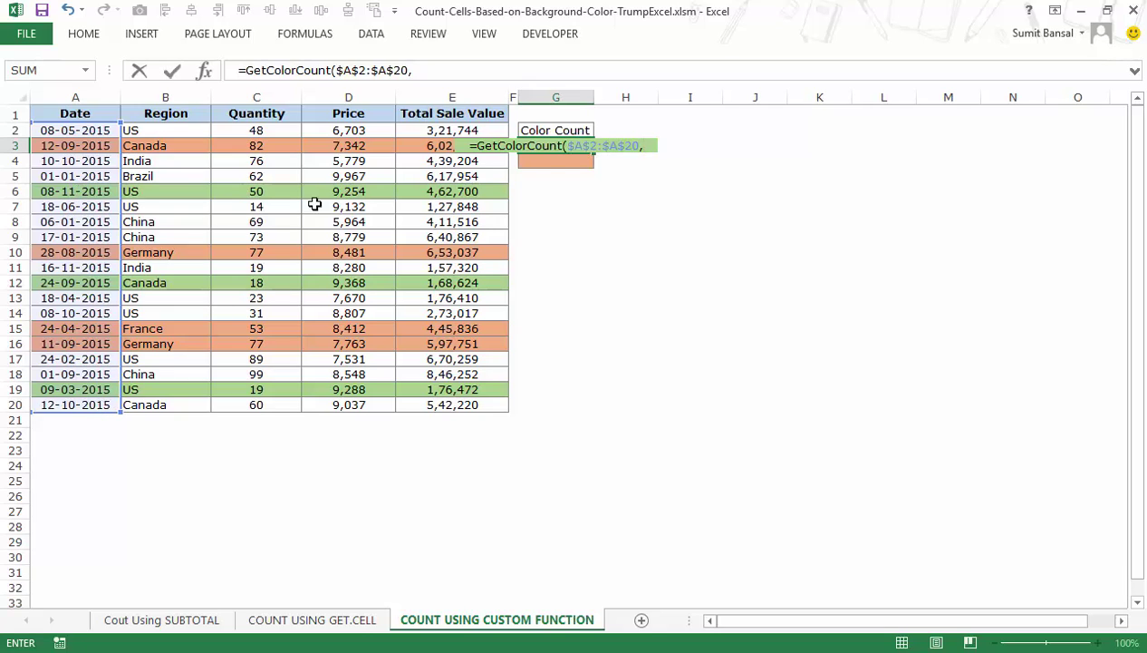
{"action": "left_click", "coordinate": [546, 176]}
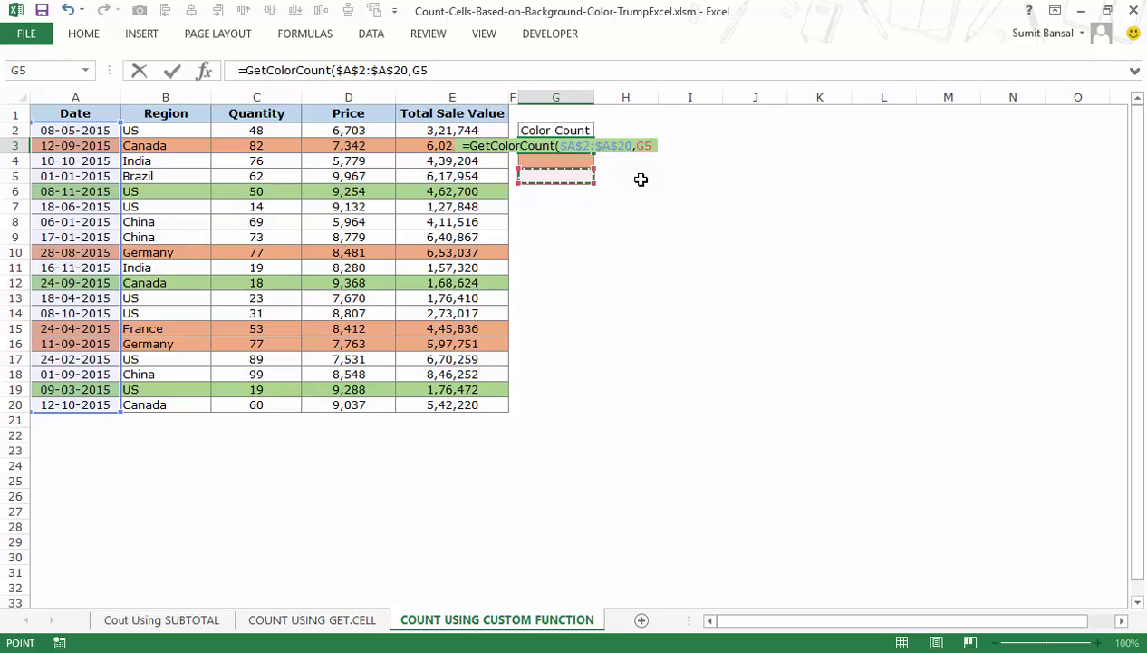
{"action": "key", "text": "Up"}
{"action": "key", "text": "Up"}
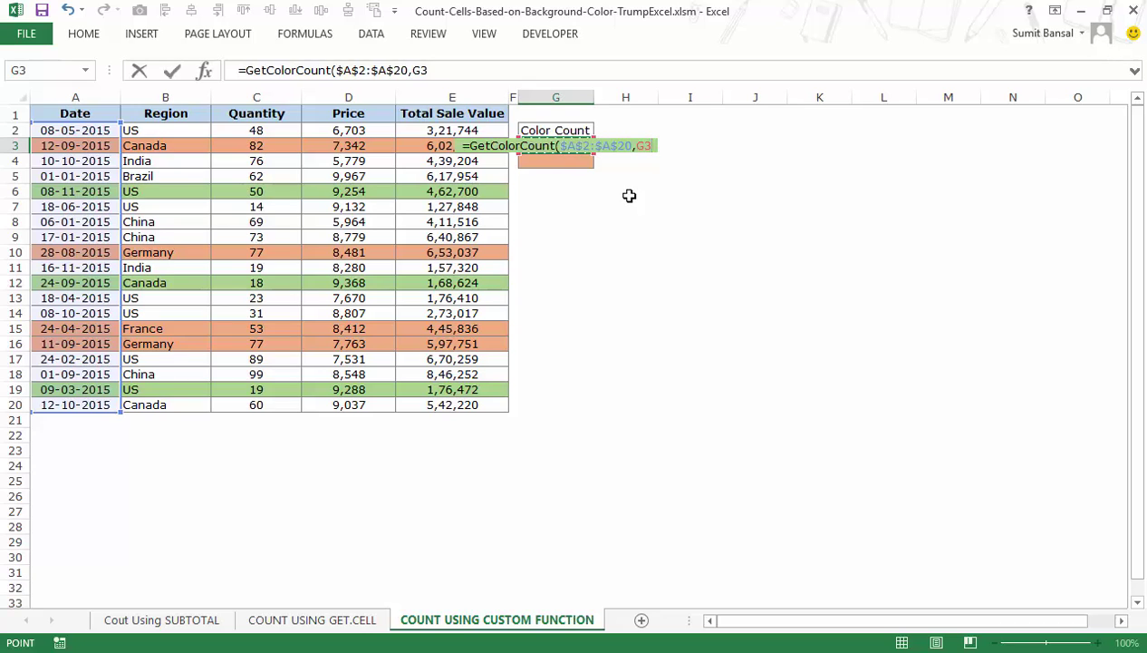
{"action": "type", "text": ")"}
{"action": "key", "text": "Return"}
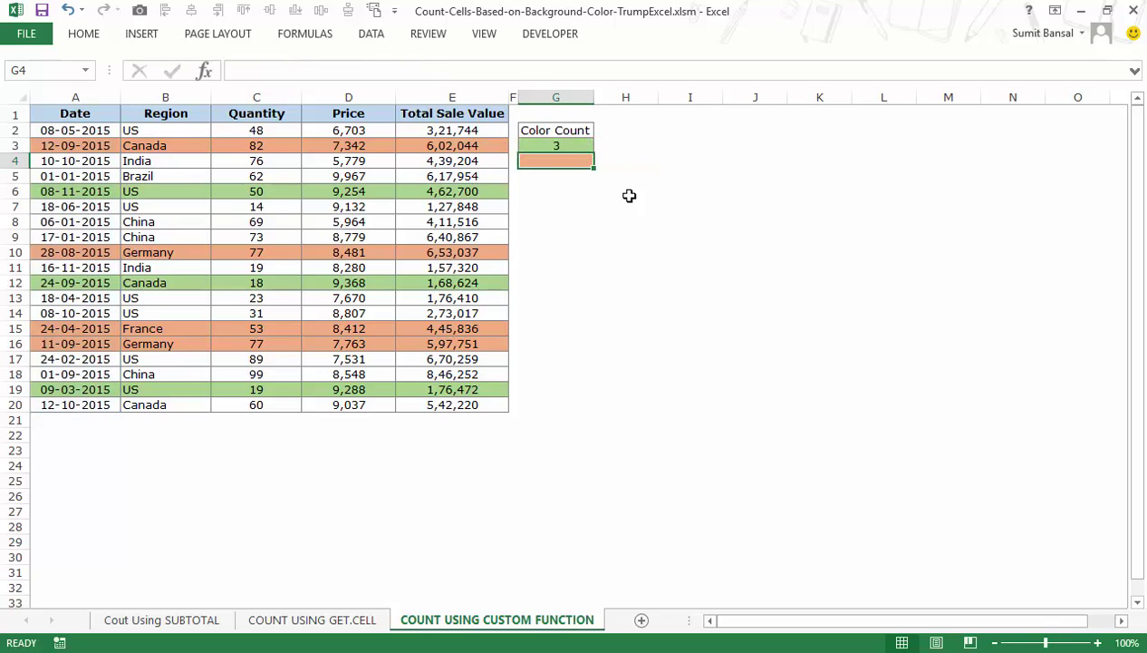
{"action": "key", "text": "Up"}
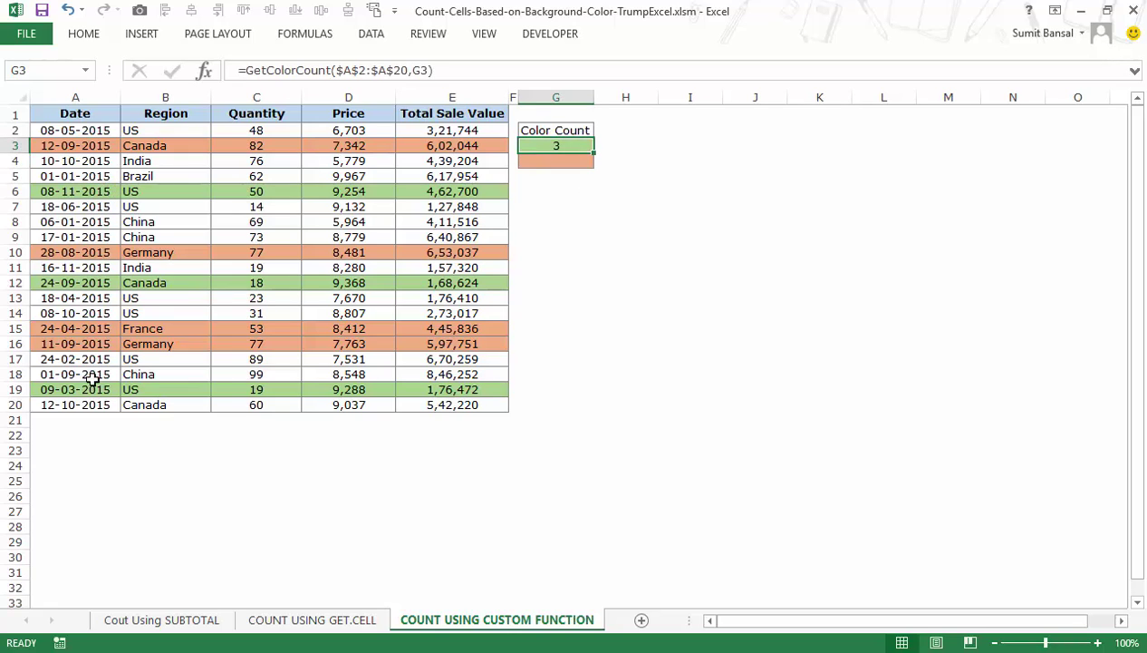
Step: Count the orange cells by entering =GetColorCount($A$2:$A$20,G4) in cell G4
{"action": "left_click", "coordinate": [574, 162]}
{"action": "type", "text": "=getc"}
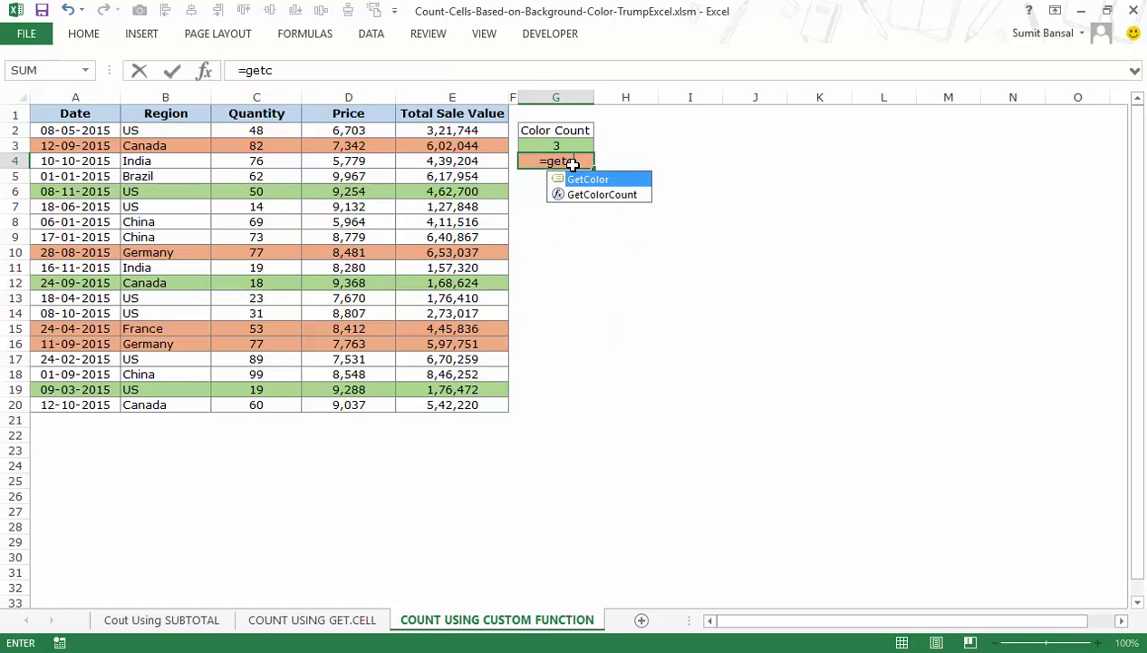
{"action": "key", "text": "Down"}
{"action": "key", "text": "Tab"}
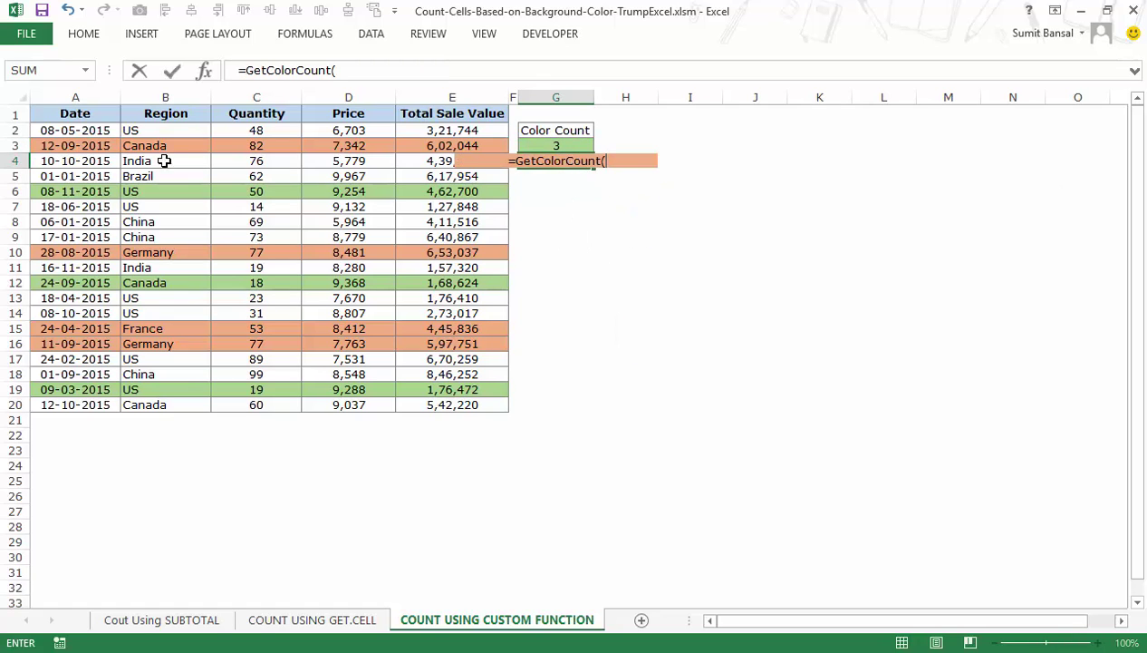
{"action": "left_click_drag", "start_coordinate": [87, 127], "coordinate": [85, 402]}
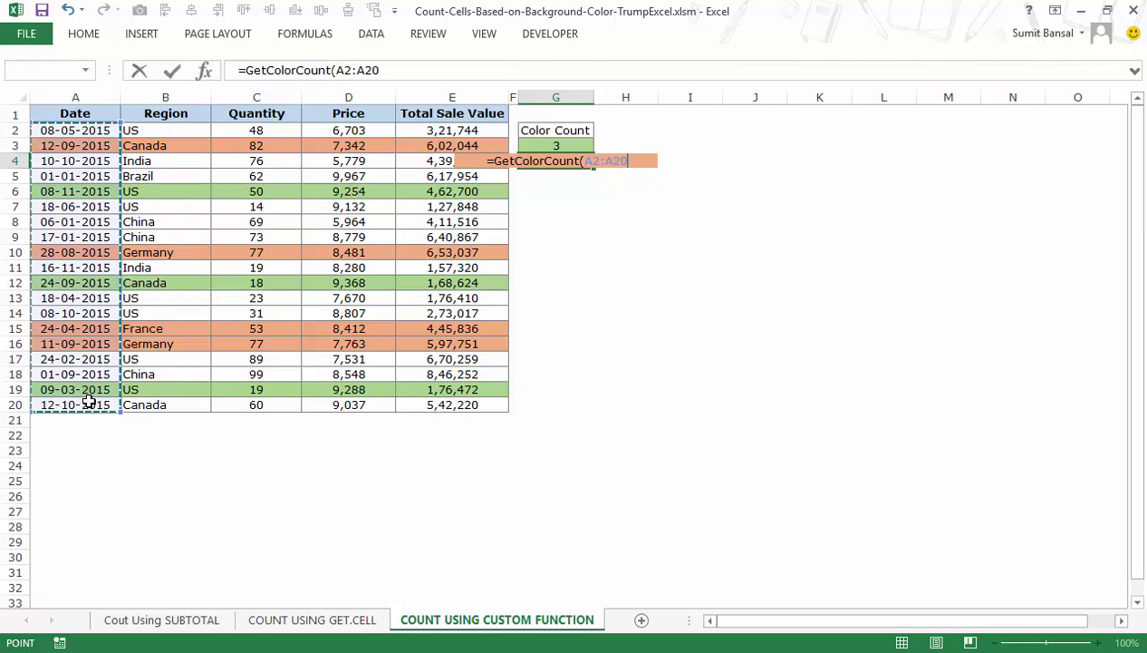
{"action": "key", "text": "F4"}
{"action": "type", "text": ","}
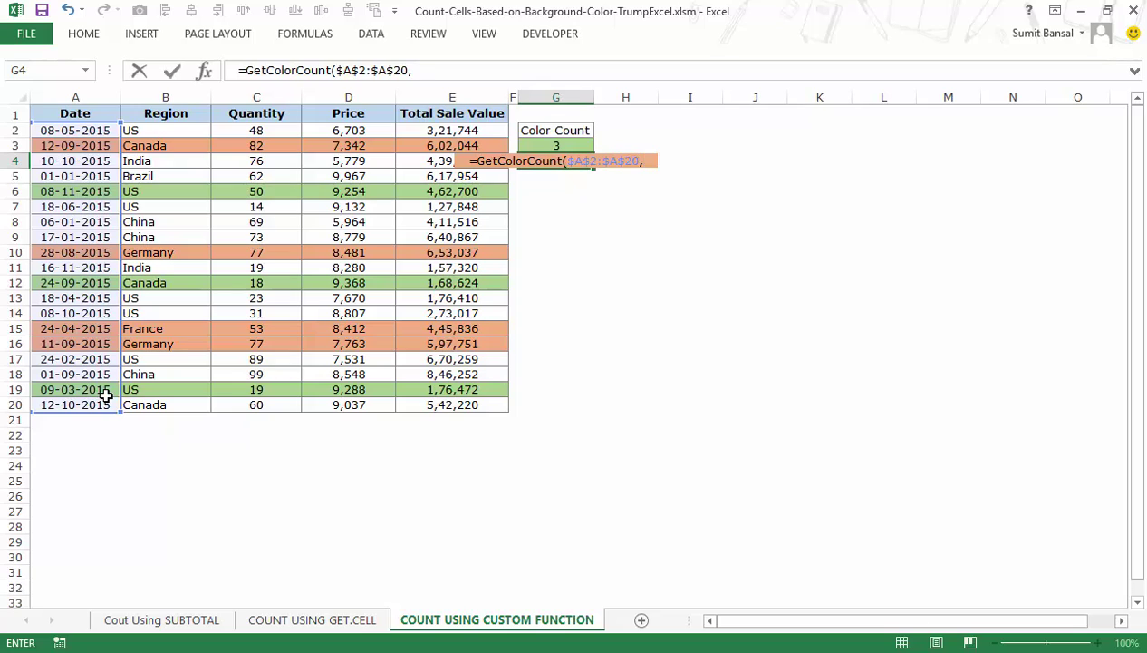
{"action": "type", "text": "G4"}
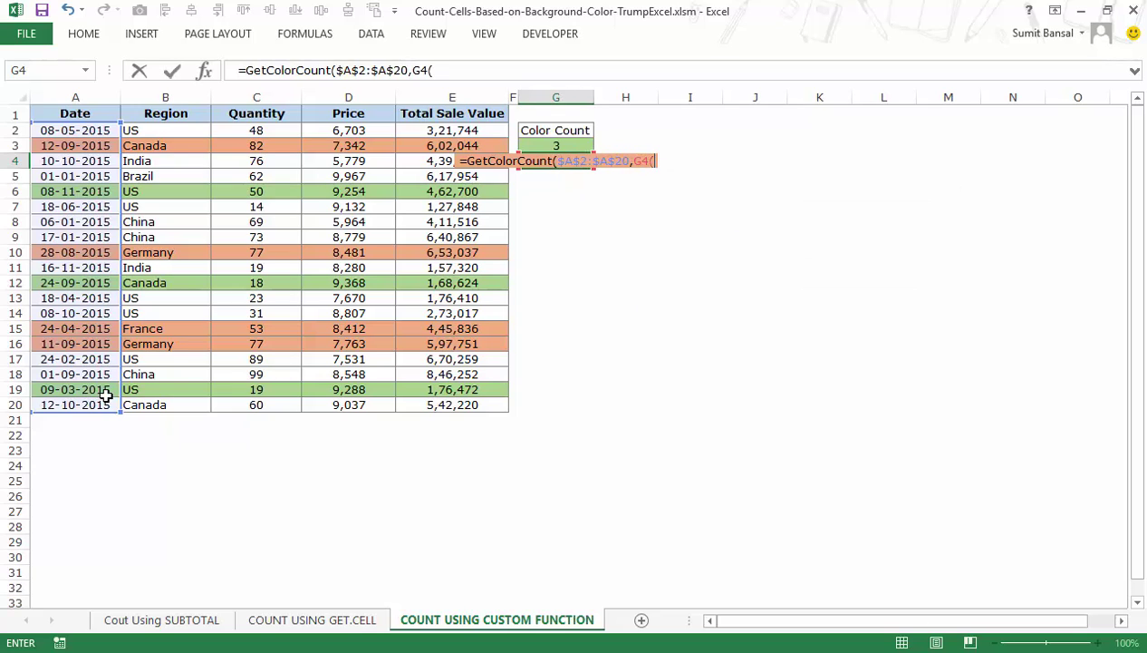
{"action": "type", "text": ")"}
{"action": "key", "text": "Return"}
{"action": "key", "text": "Up"}
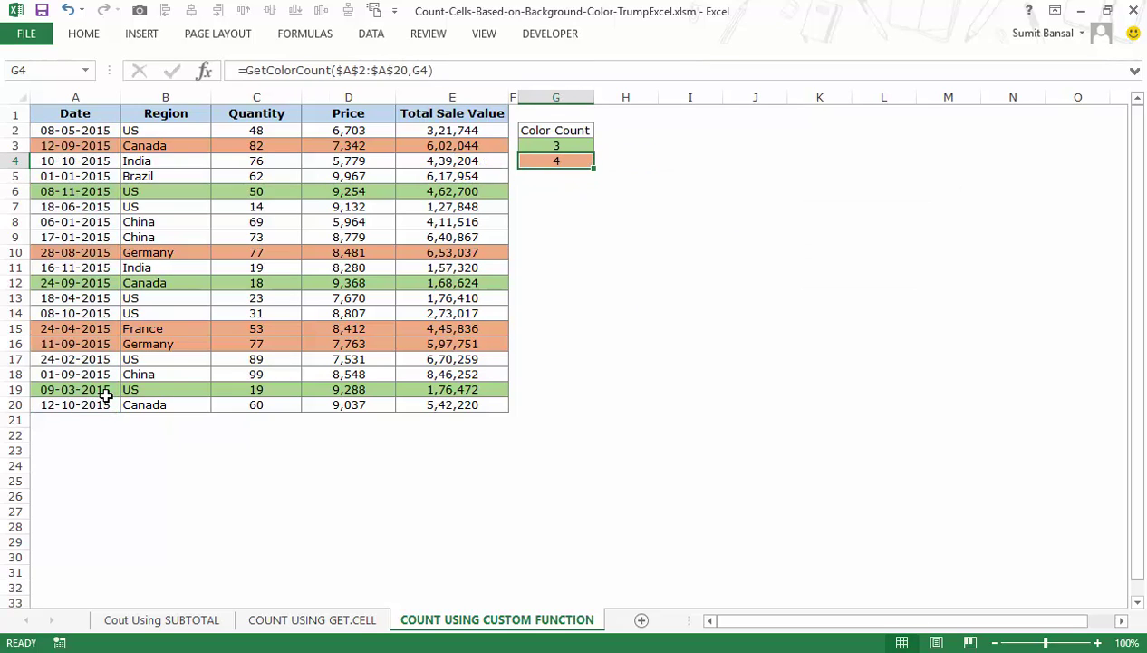